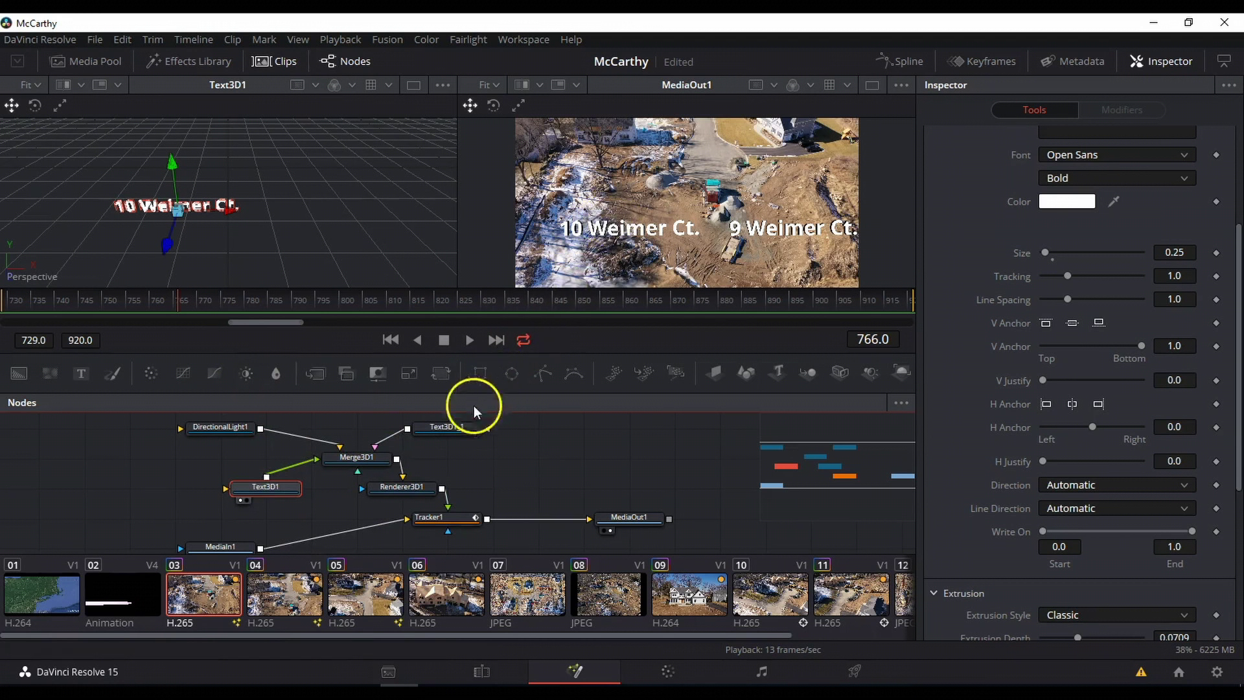
left_click(454, 426)
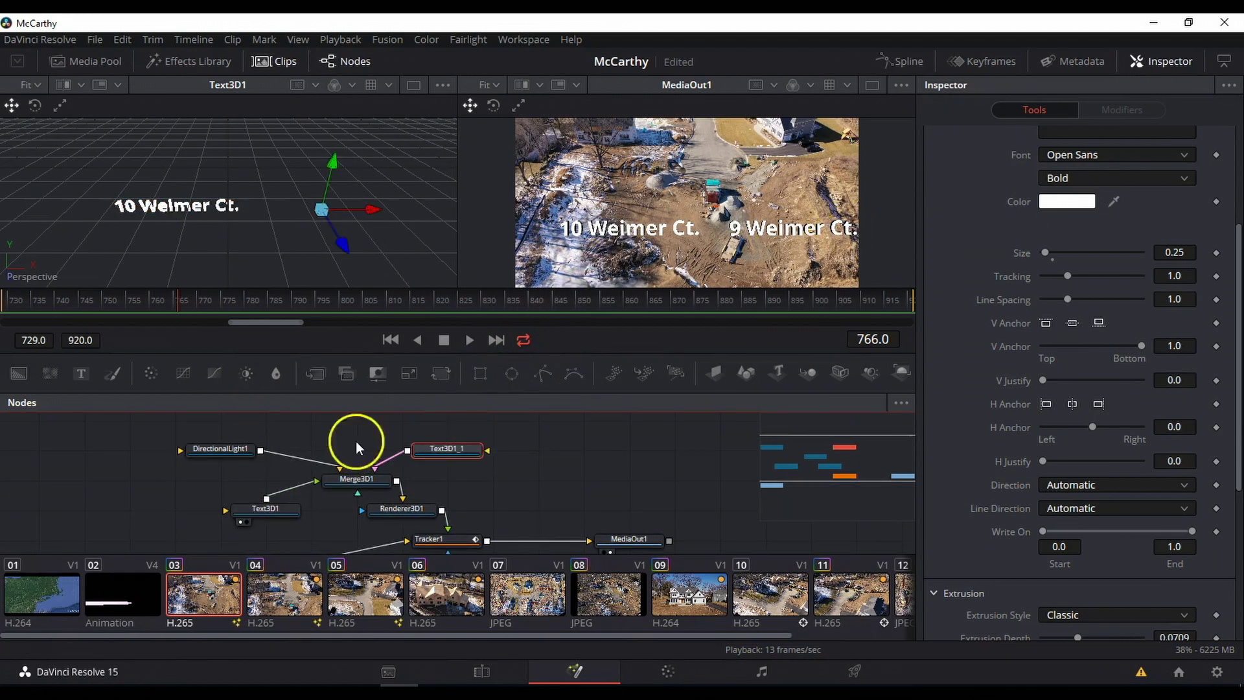
left_click(285, 508)
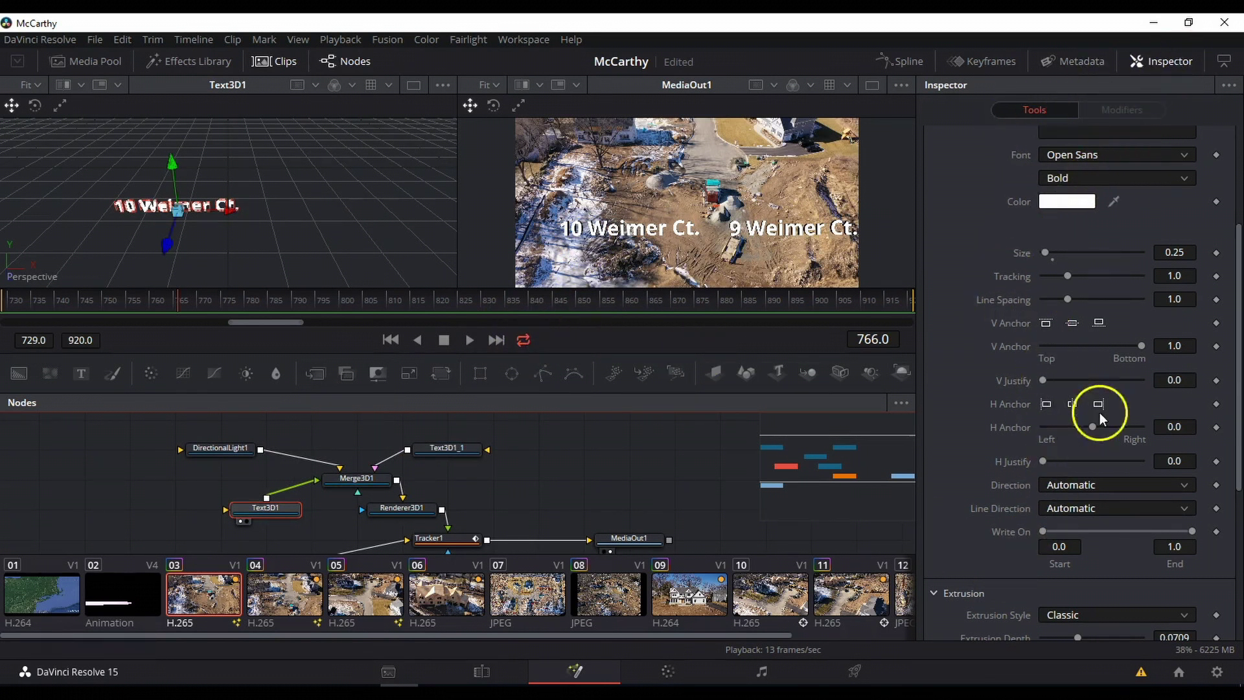
scroll(1129, 264, "up", 3)
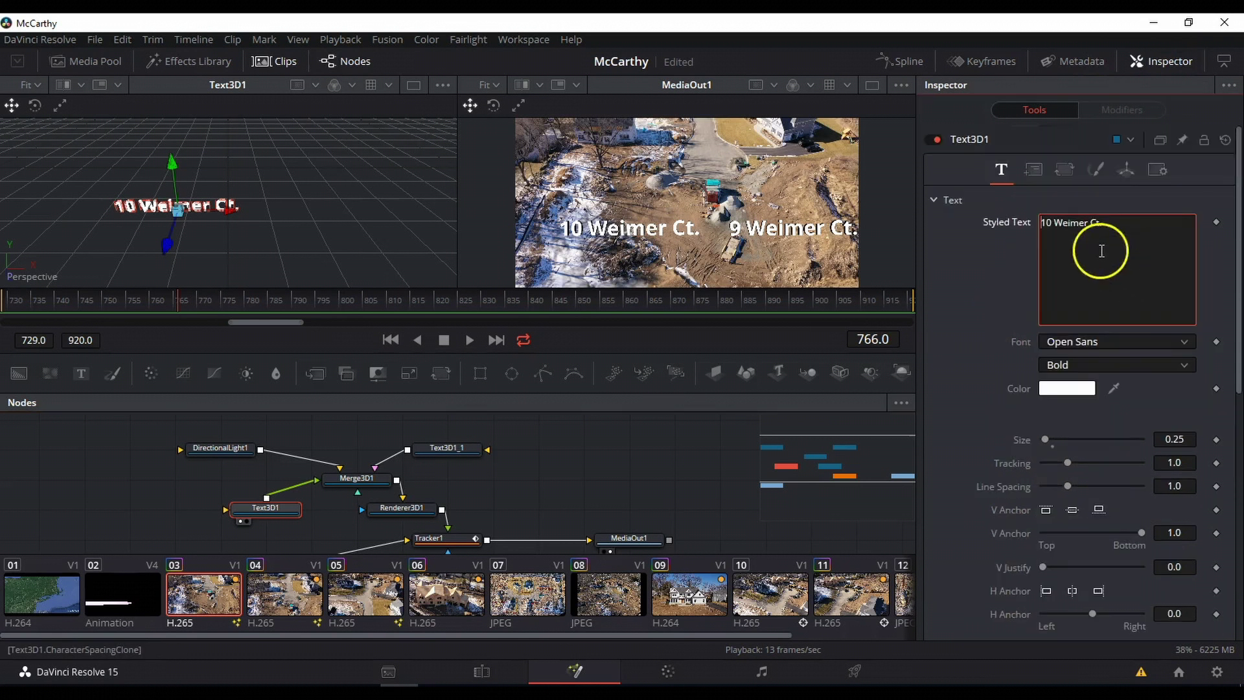
left_click(1000, 168)
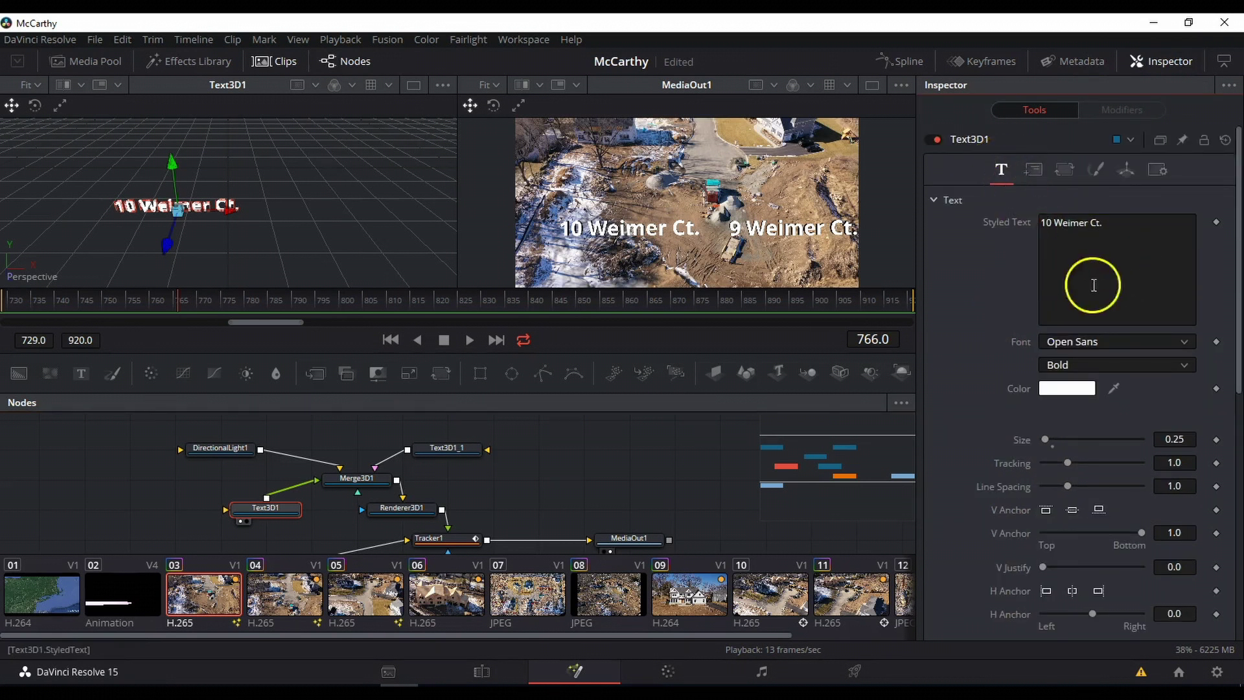
scroll(1101, 286, "down", 8)
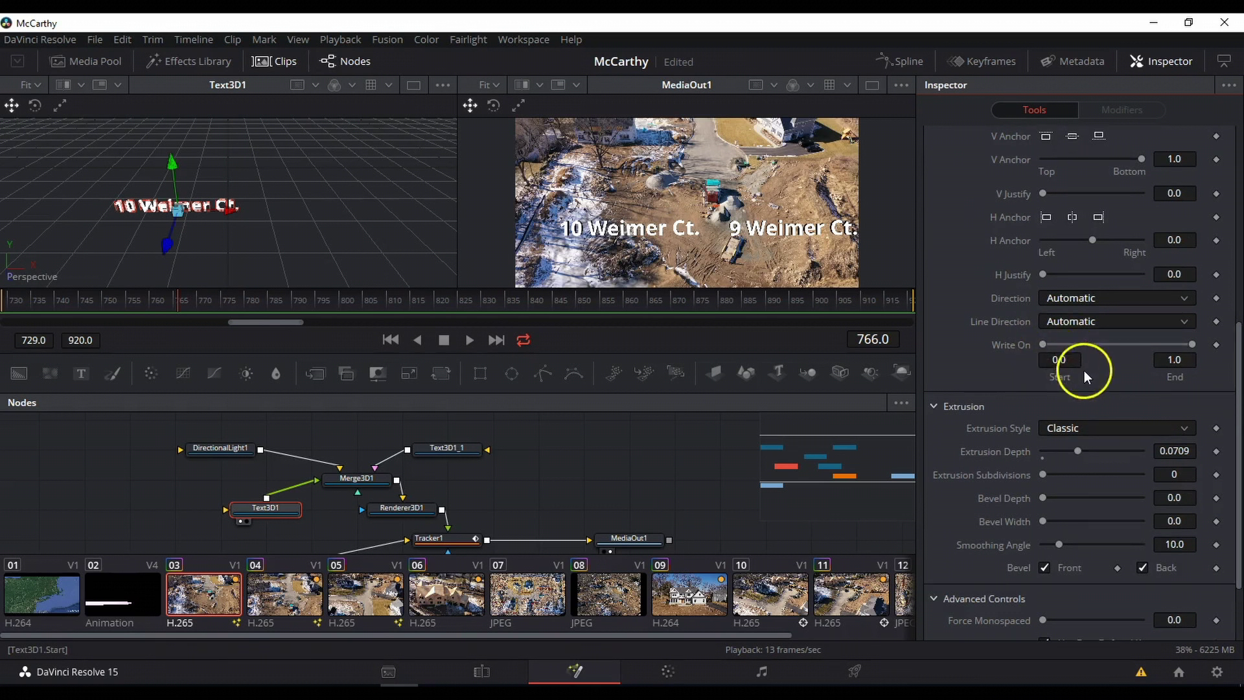
scroll(1086, 378, "up", 2)
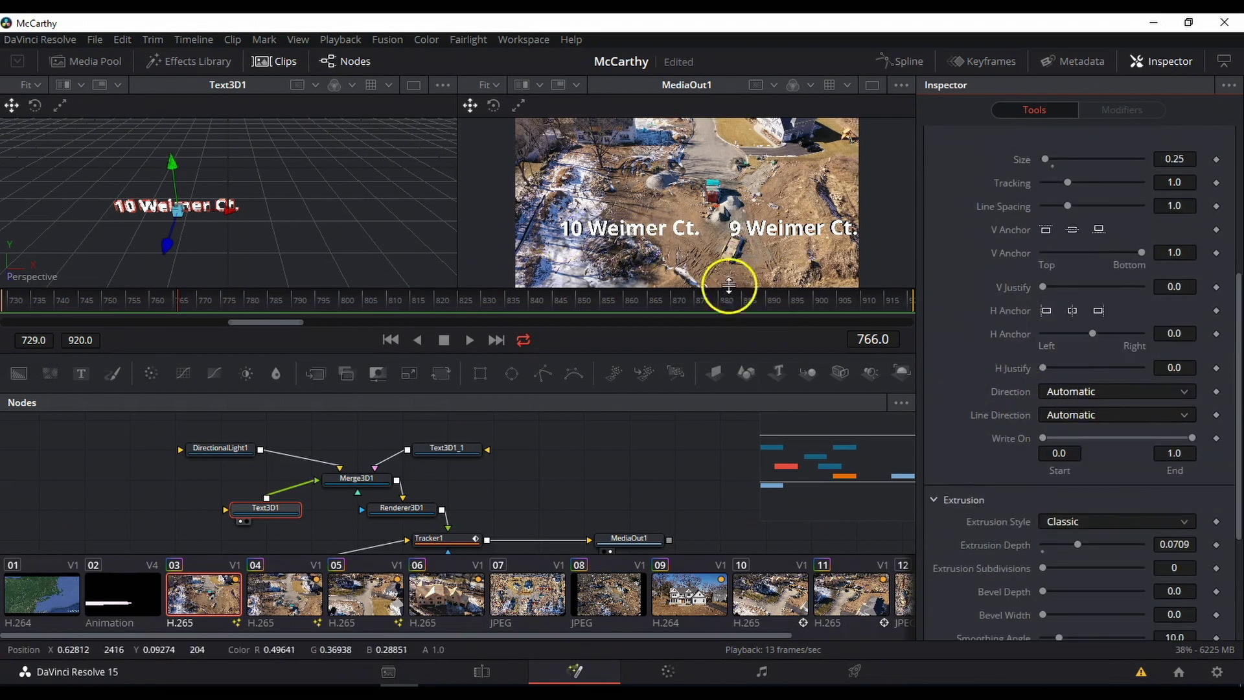
At frame 766, keyframe Write On with End dragged to 0.0 so the title is hidden
left_click(1215, 439)
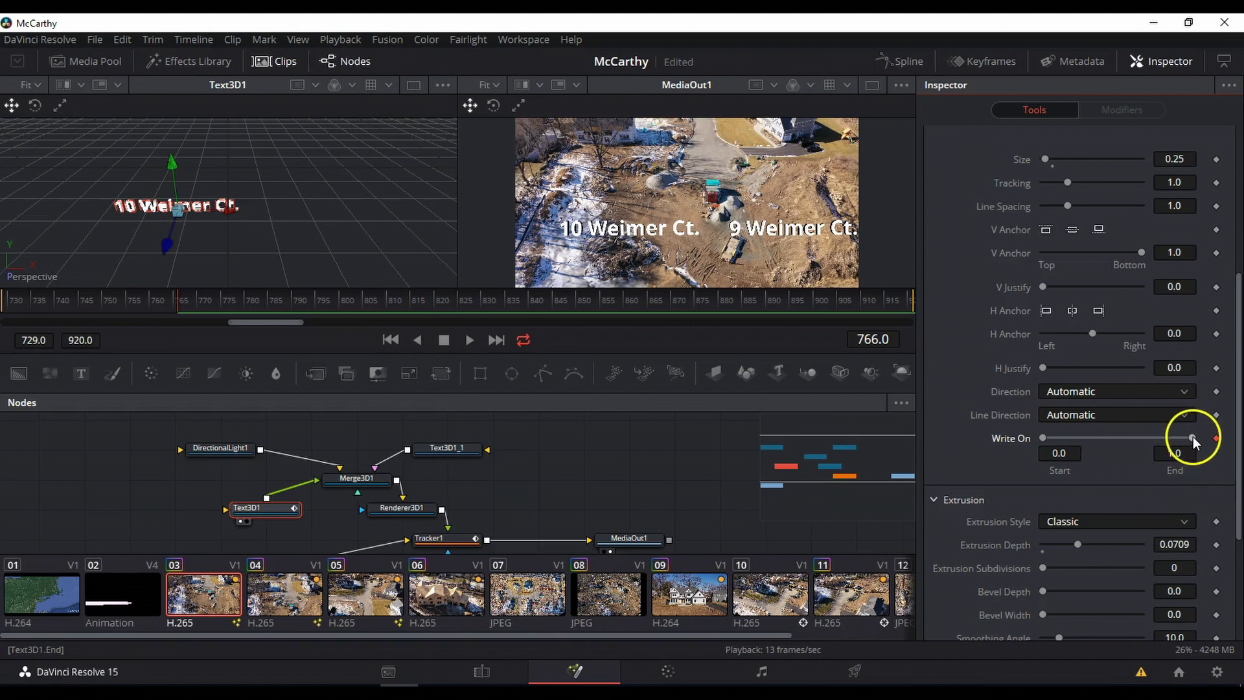
mouse_move(1192, 437)
left_mouse_down()
mouse_move(1043, 436)
mouse_move(1201, 437)
left_mouse_up()
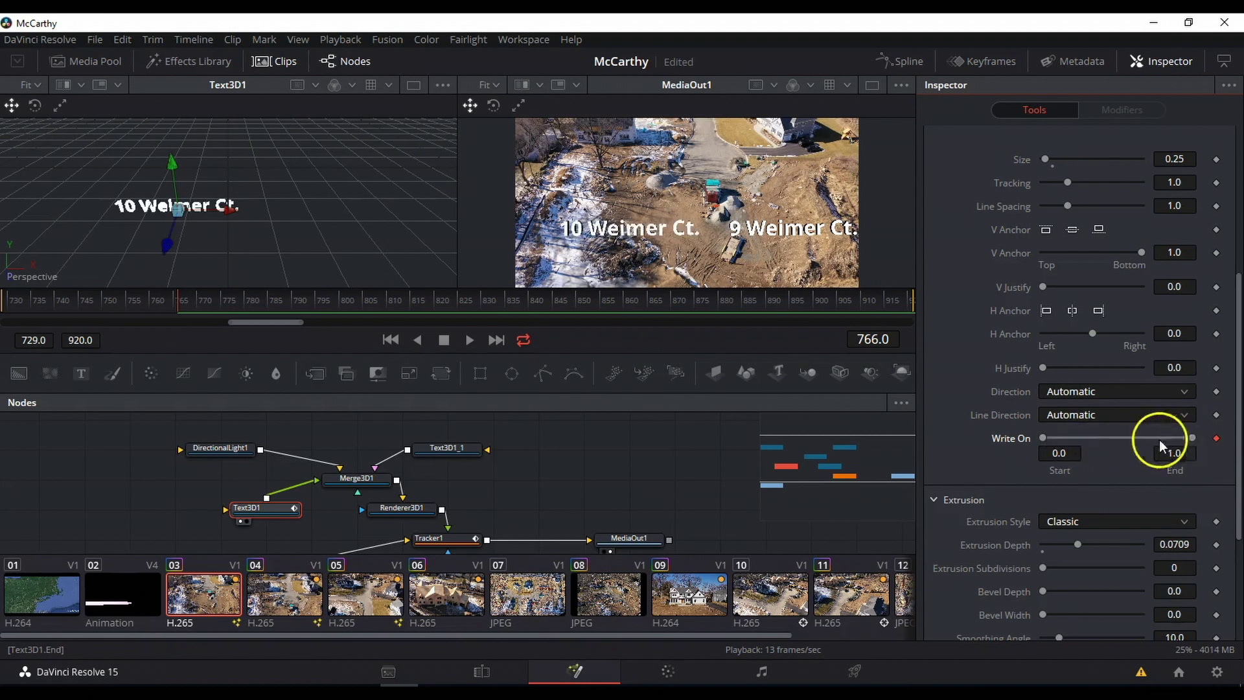
mouse_move(1043, 437)
left_mouse_down()
mouse_move(1188, 437)
mouse_move(1020, 439)
left_mouse_up()
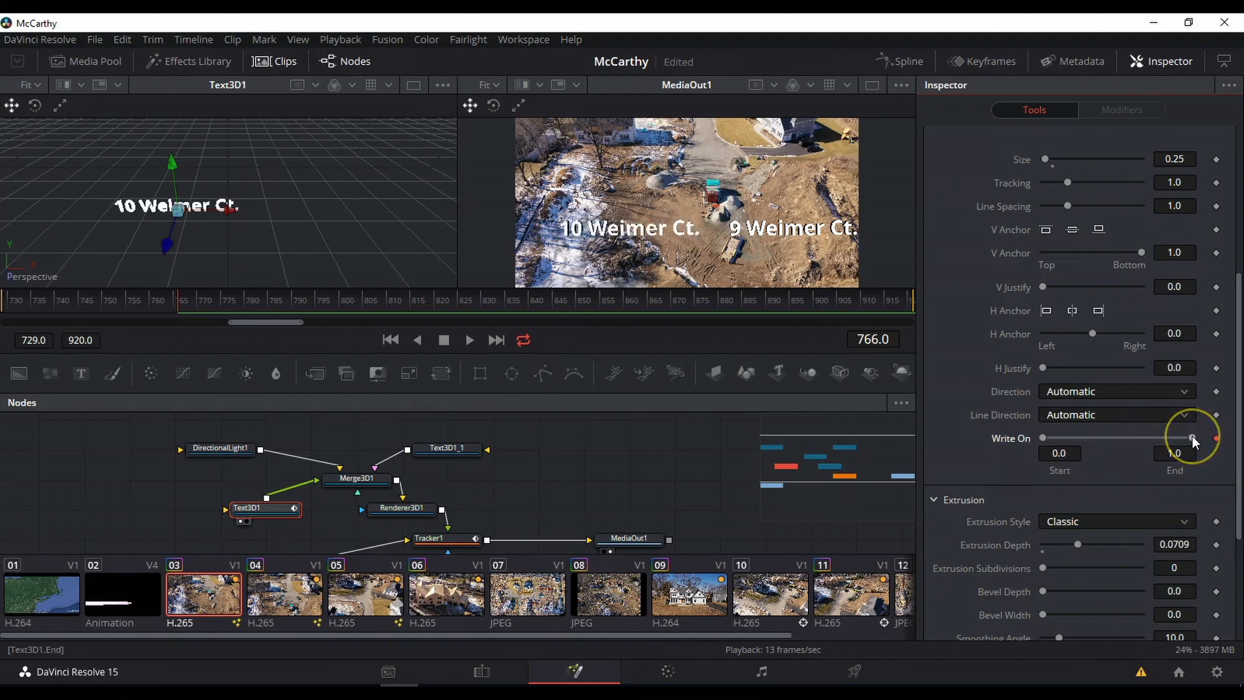
left_click_drag(1191, 437, 1028, 429)
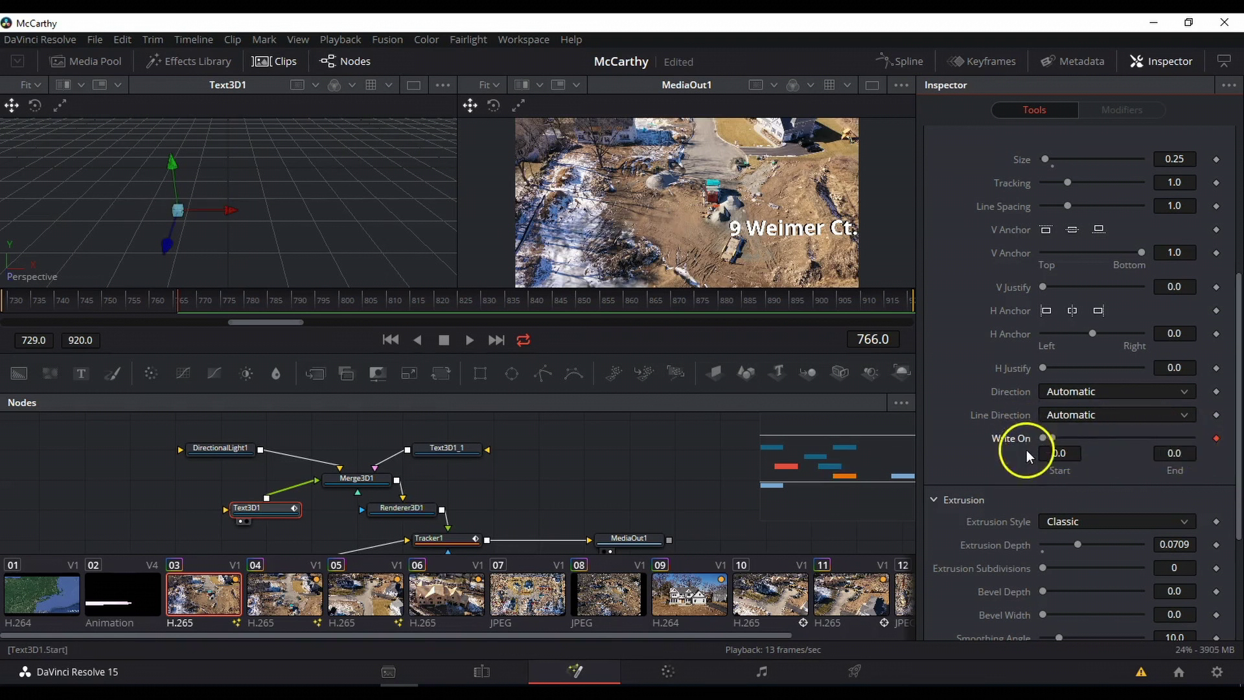
At frame 782, drag Write On End to 1.0 and keyframe the fully written title
left_click(472, 340)
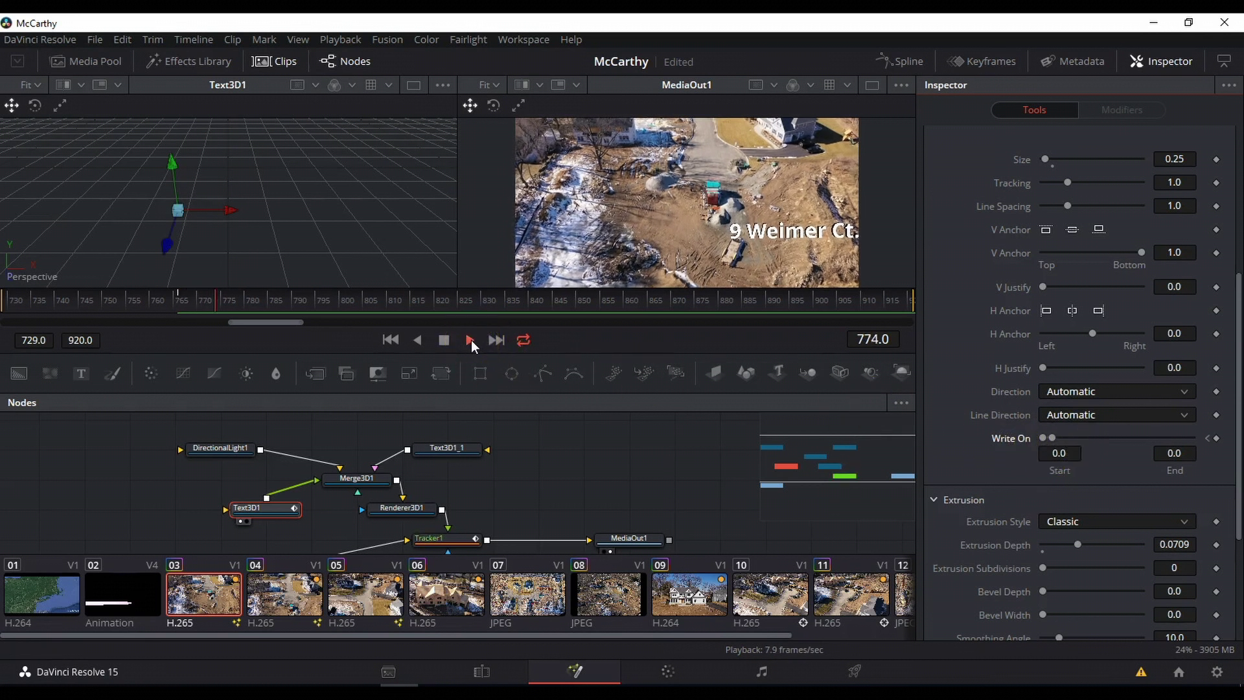
left_click(449, 341)
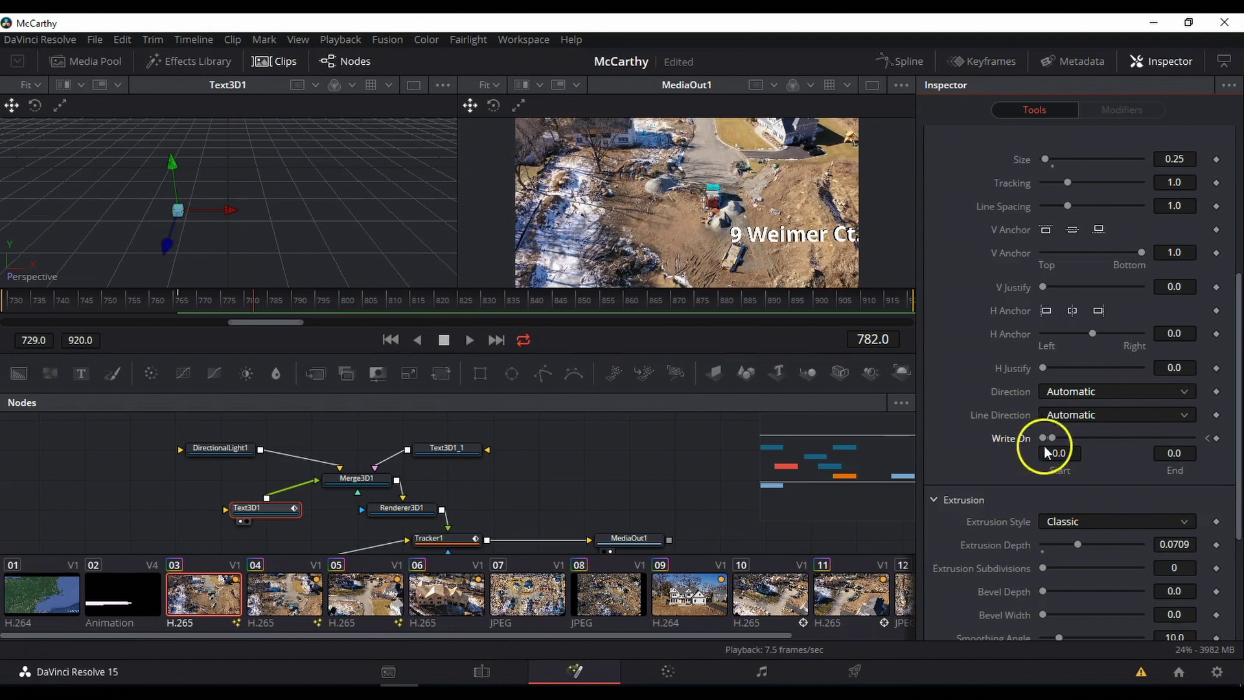
left_click_drag(1052, 437, 1199, 434)
left_click(1217, 438)
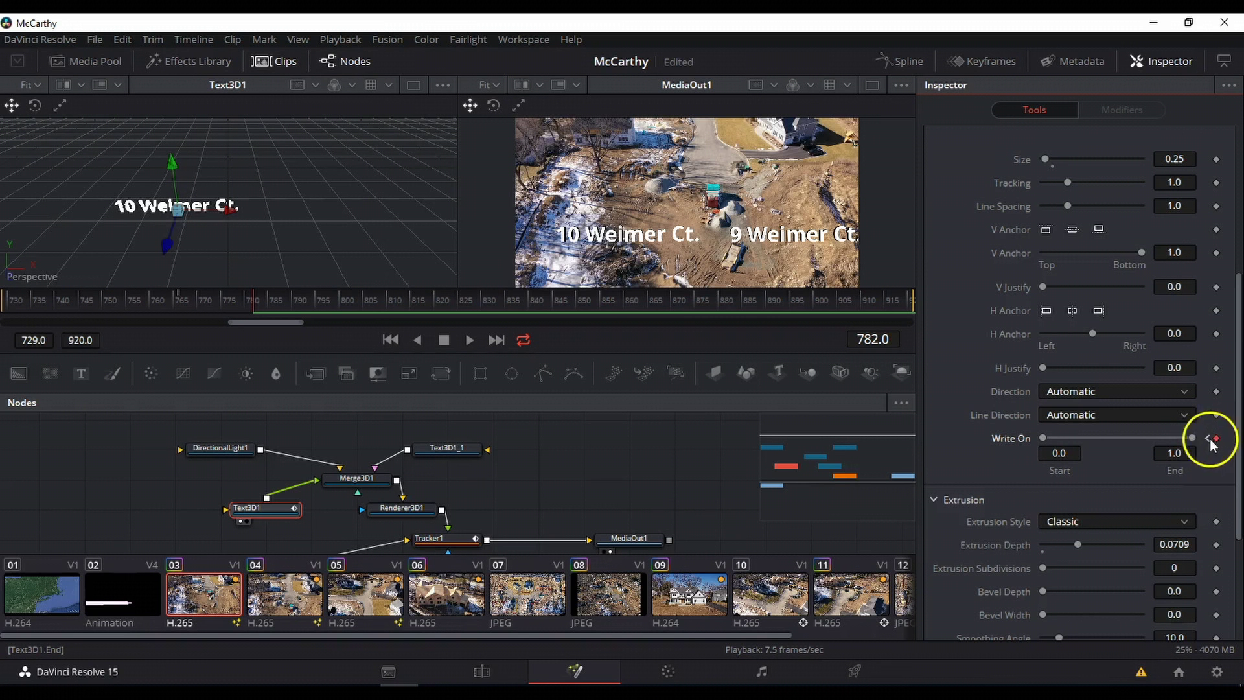
Return to the frame 766 keyframe, preview the write-on, then edit the Write On Start value
left_click(1207, 439)
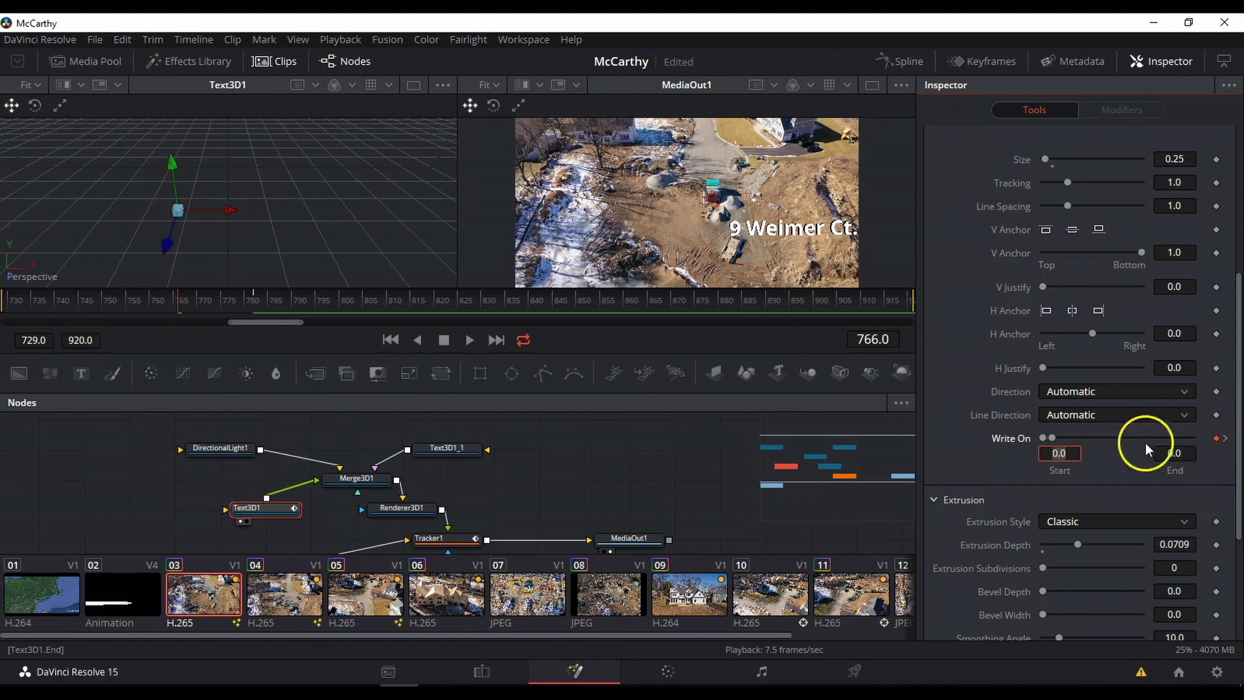
left_click(471, 340)
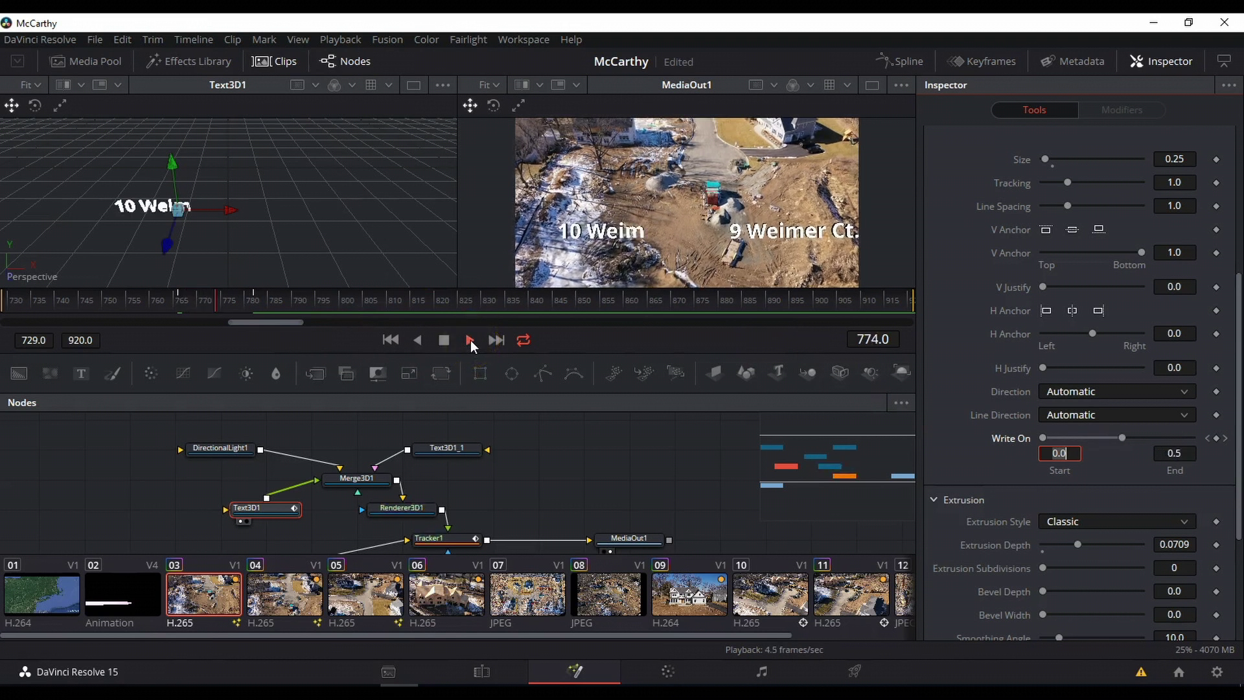
left_click(452, 345)
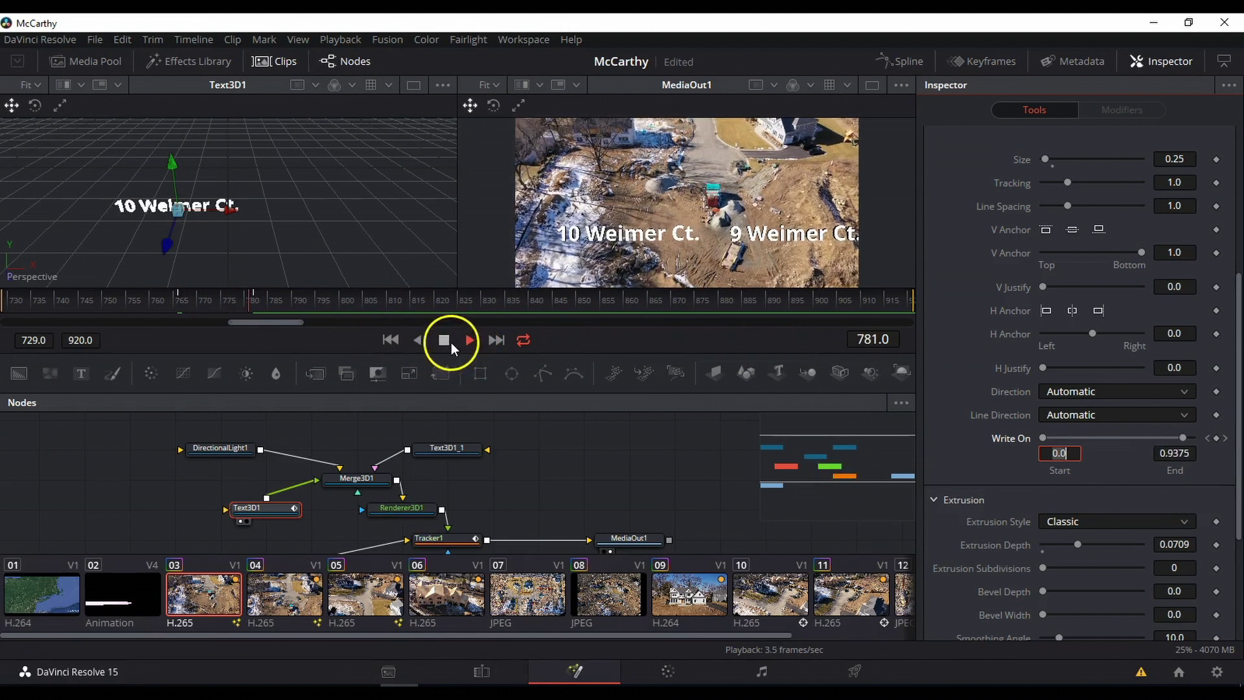
left_click(444, 342)
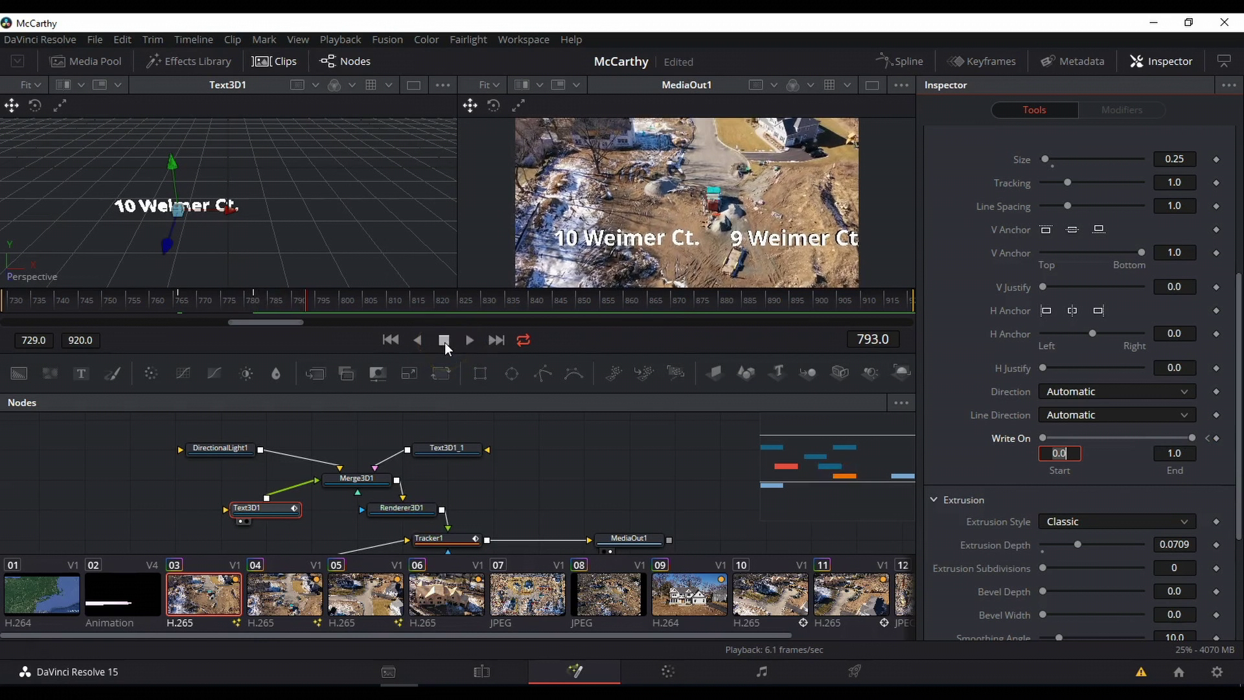
left_click(518, 410)
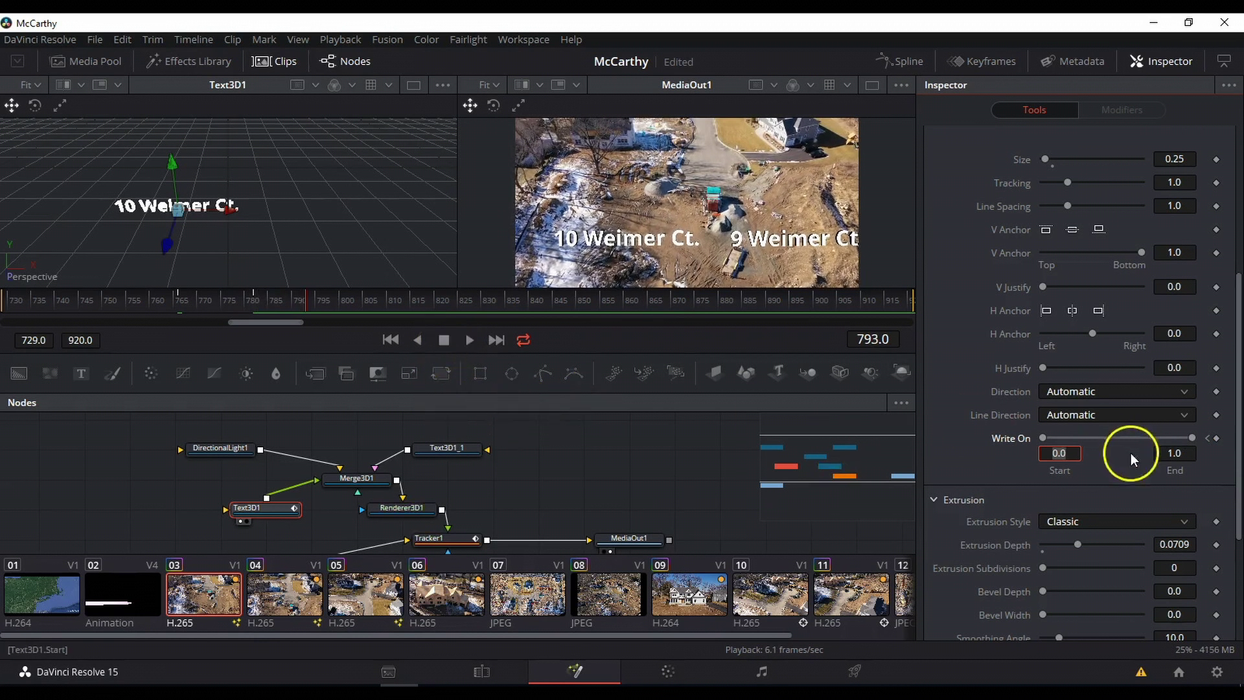
left_click(1065, 451)
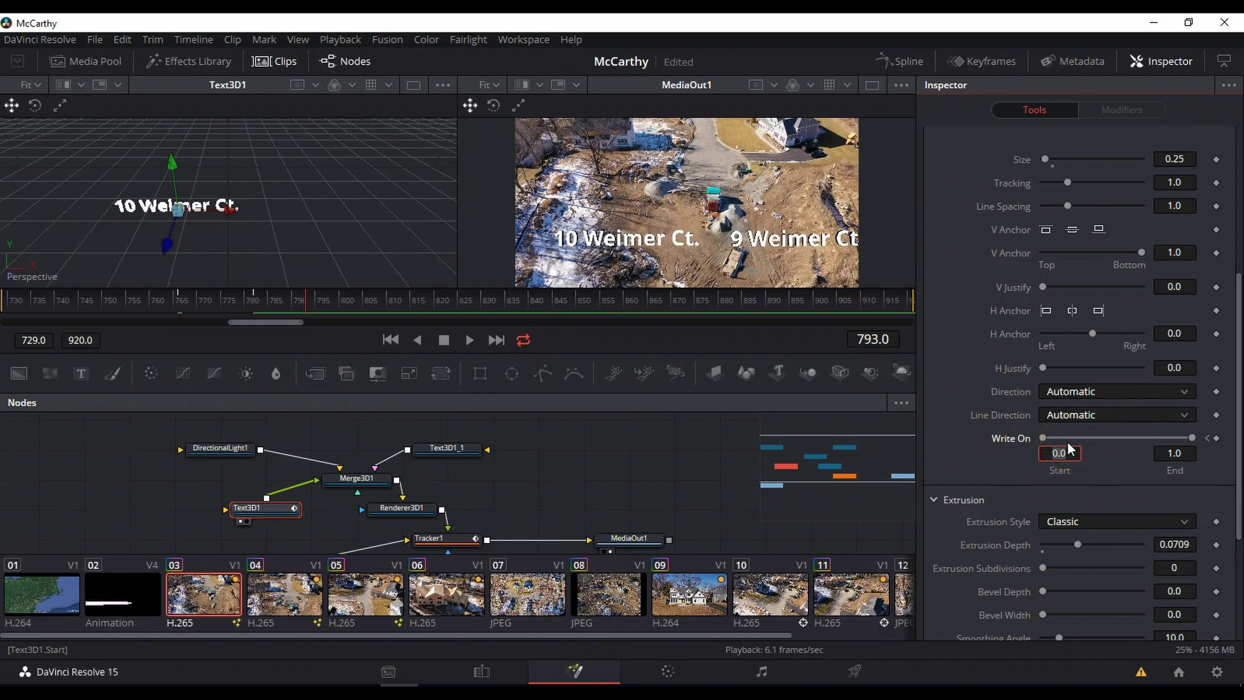
Drag Write On Start to 0.467 and close the range to hide the title
left_click(1043, 439)
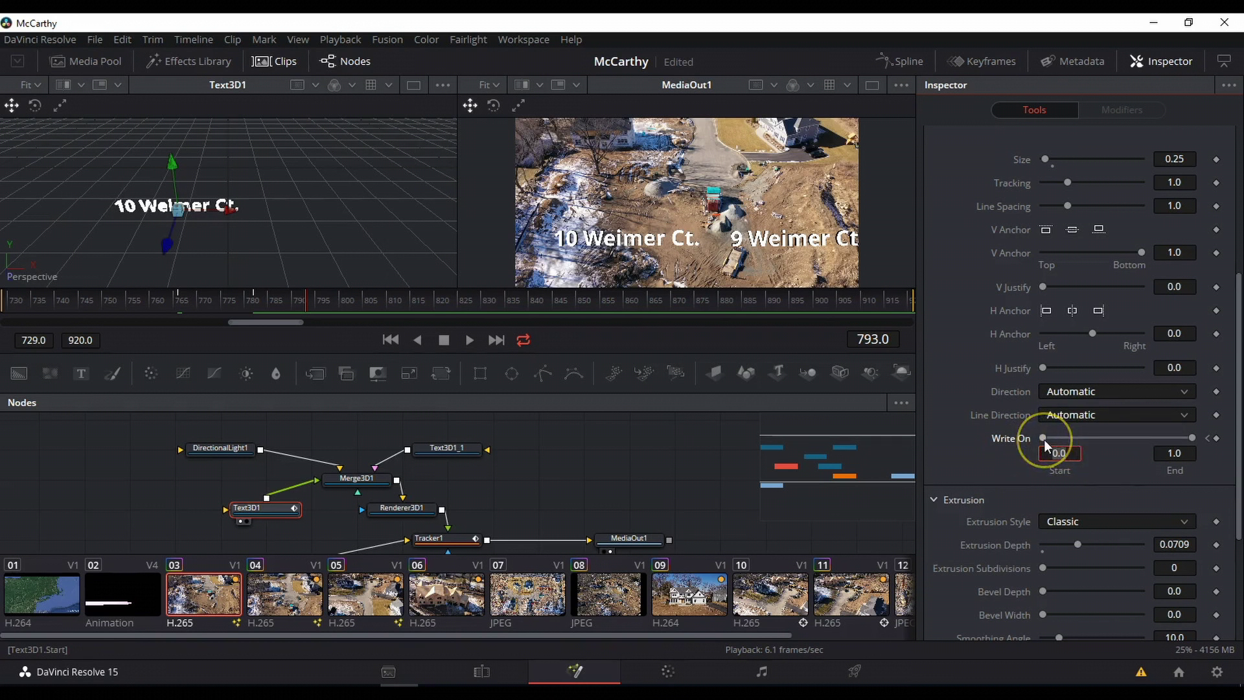
left_click_drag(1043, 439, 1107, 435)
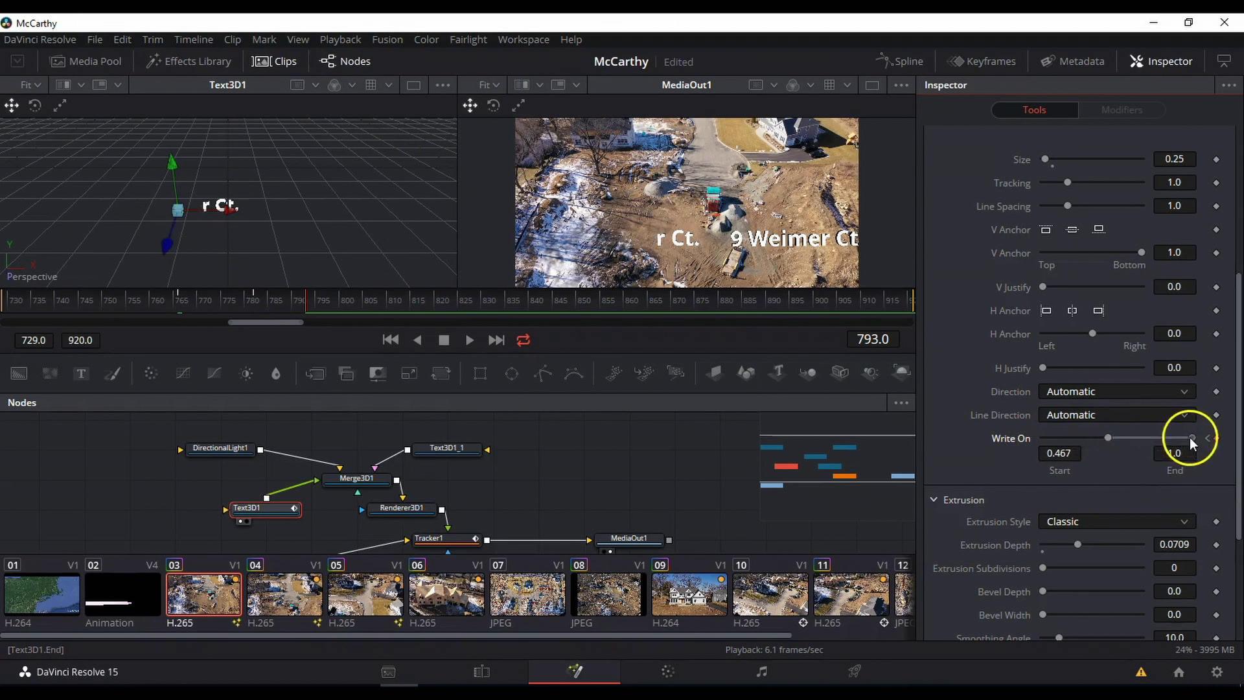
left_click_drag(1189, 437, 1100, 446)
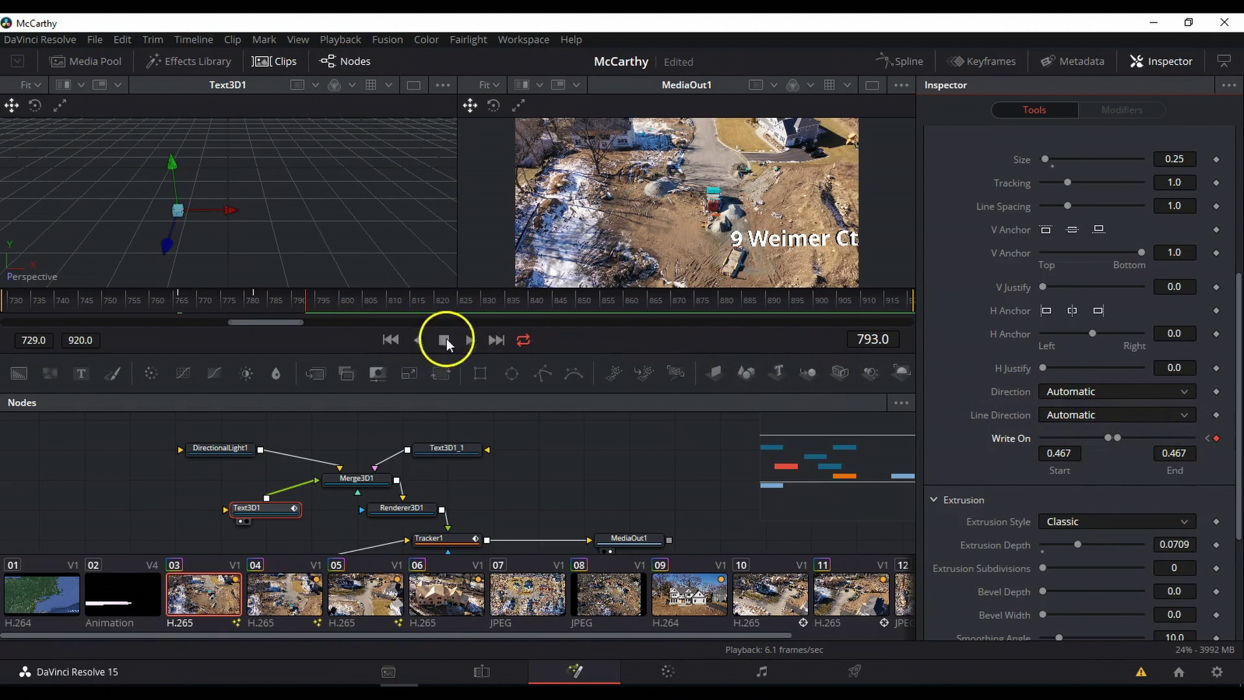
left_click(468, 338)
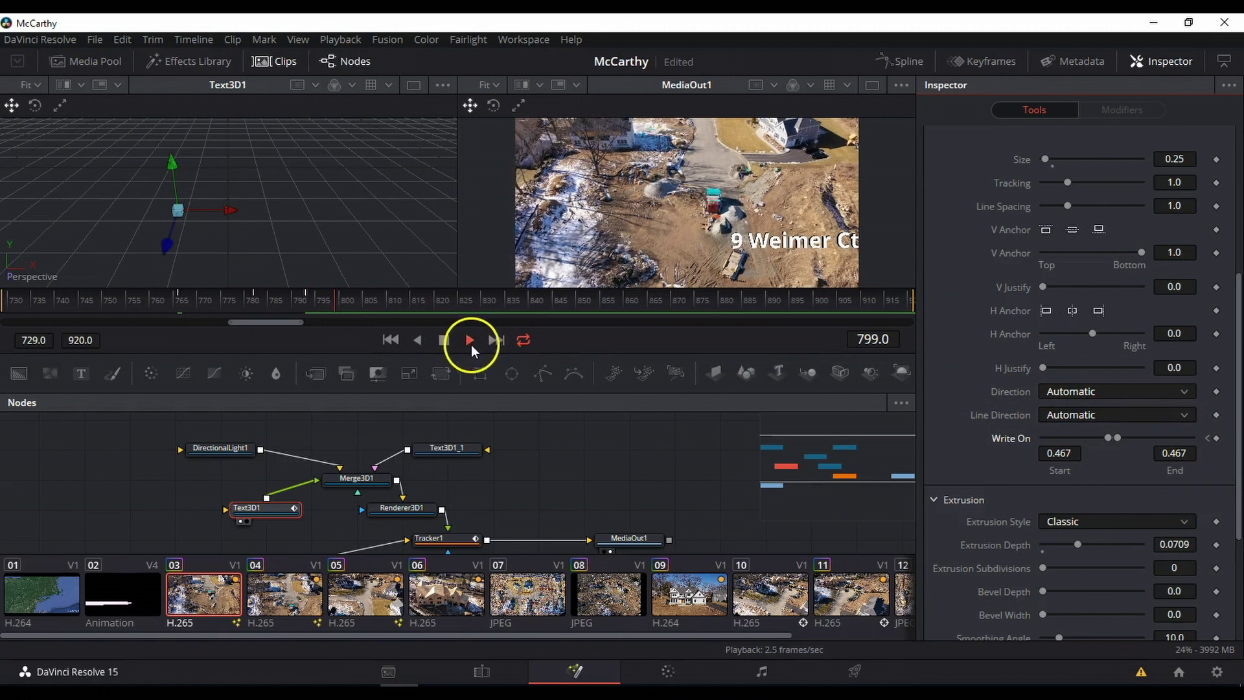
left_click(444, 340)
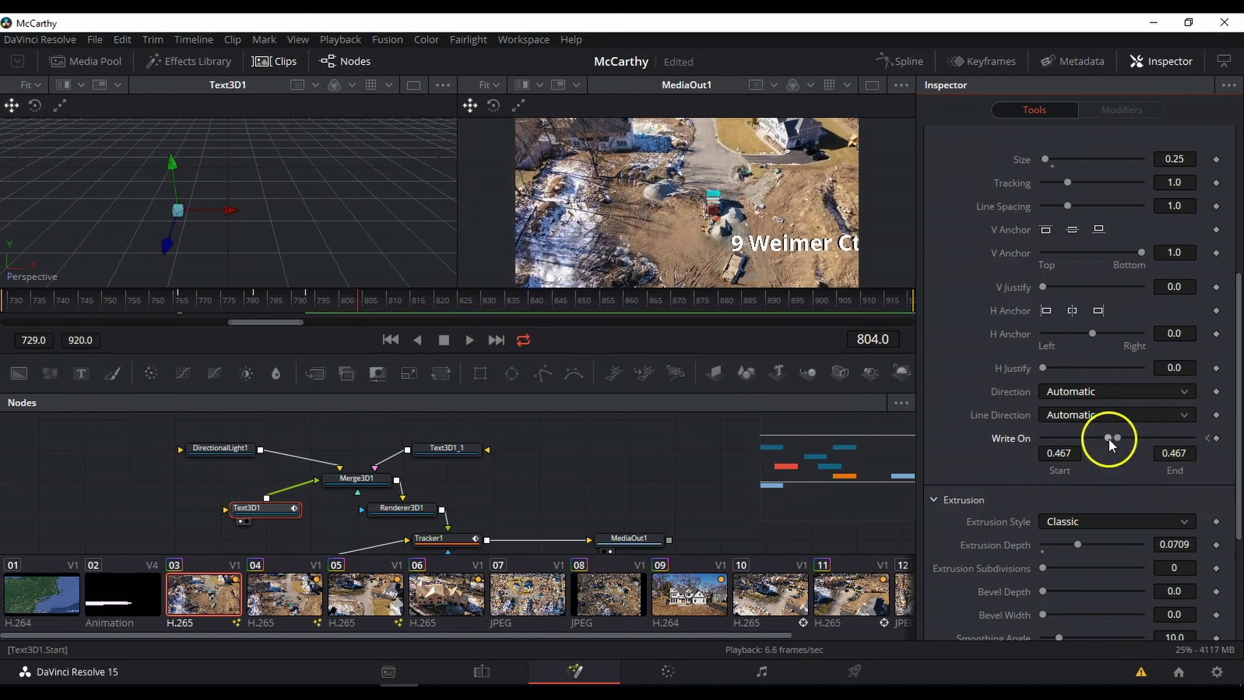
left_click_drag(1109, 438, 1196, 438)
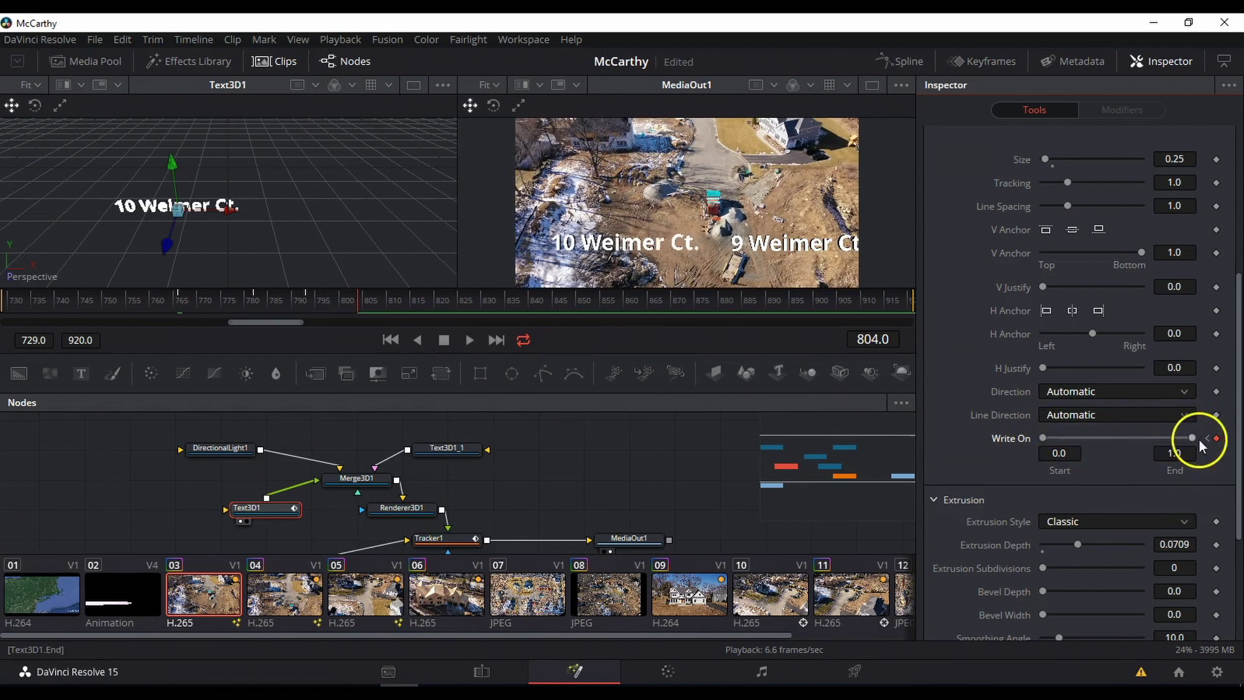
left_click(1209, 440)
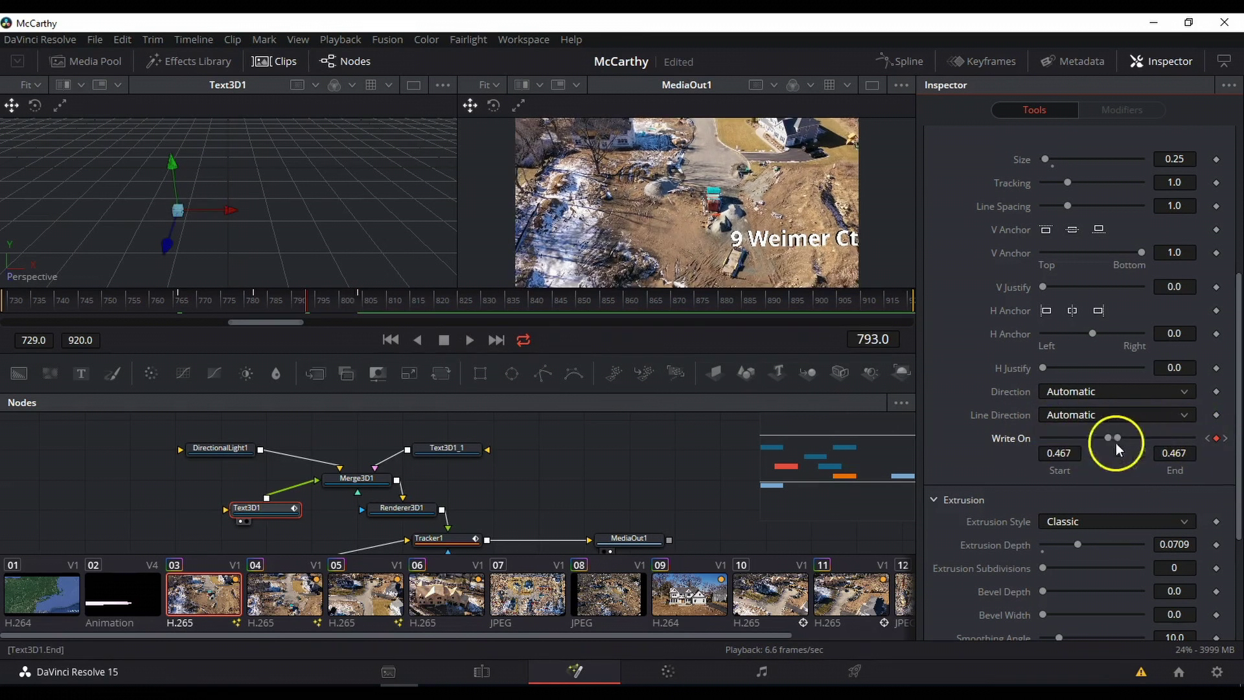
left_click(469, 340)
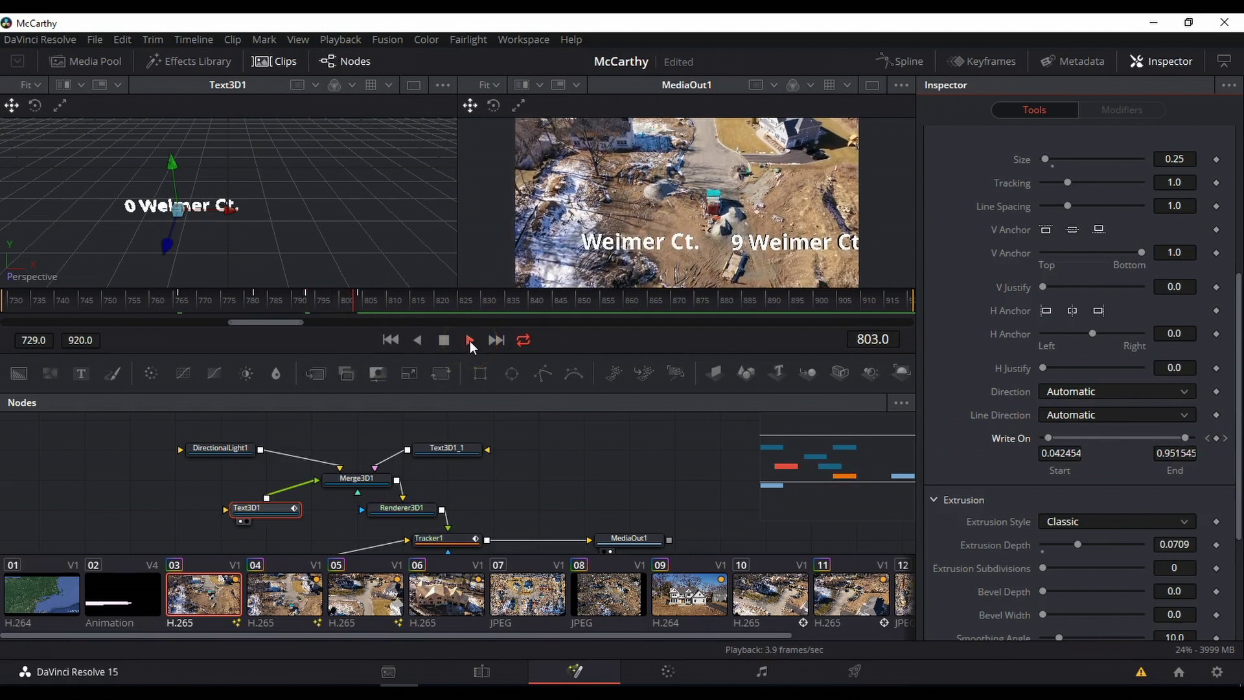
left_click(445, 341)
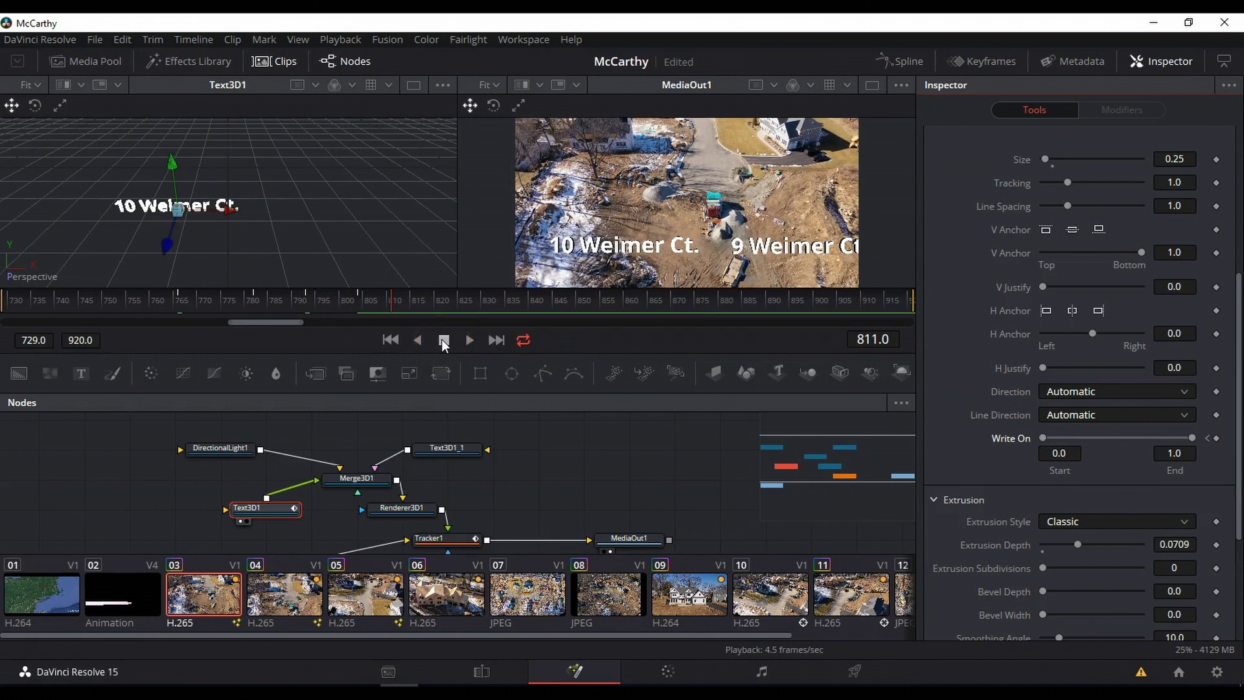
Step back to the frame 782 keyframe and drag Write On End to 1.0
left_click(1208, 438)
left_click(1207, 439)
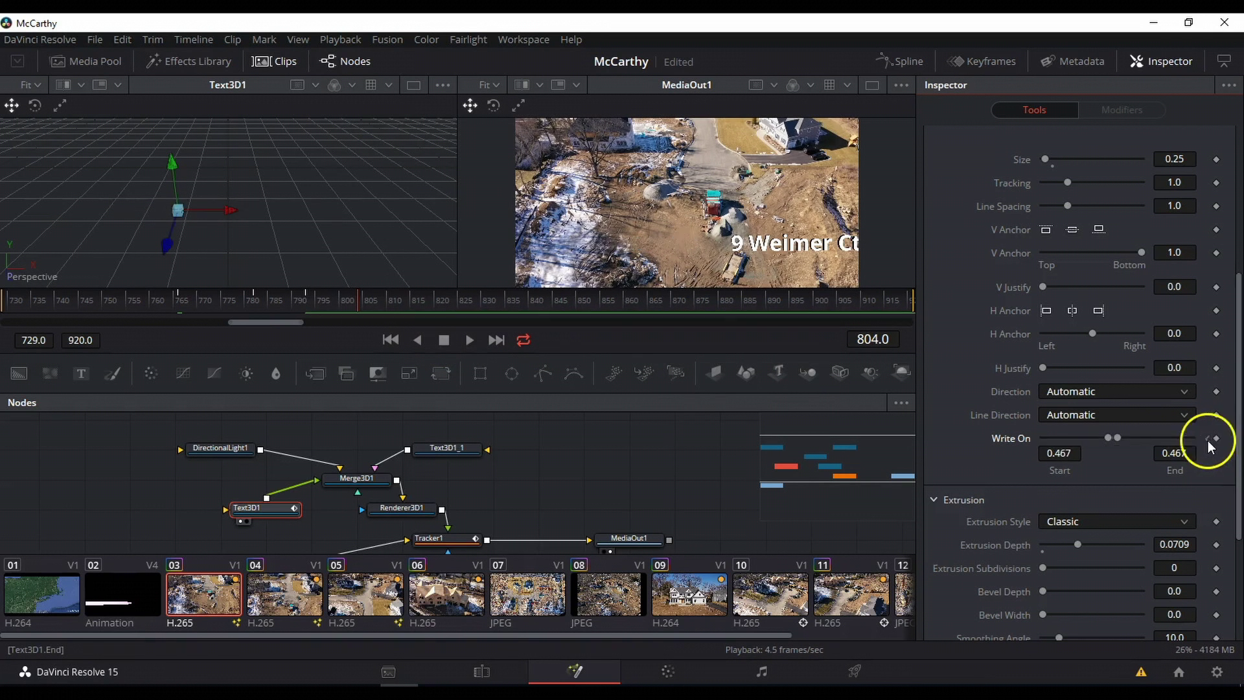
left_click(1207, 438)
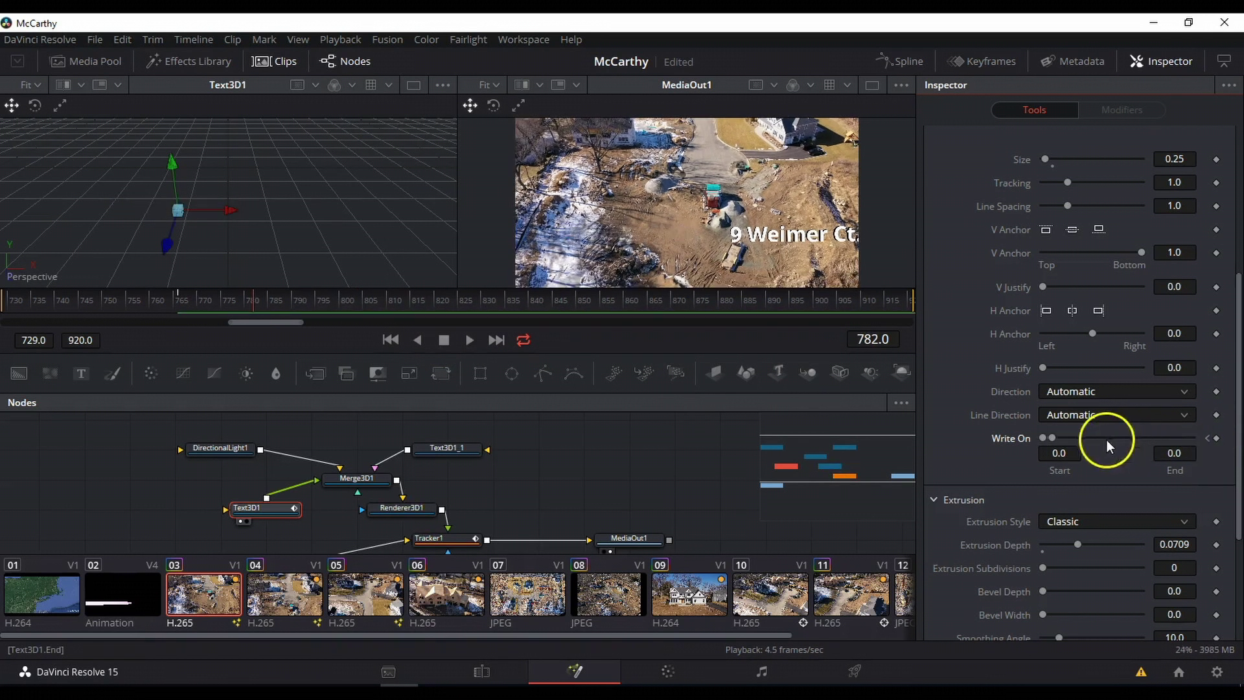
left_click_drag(1054, 438, 1193, 438)
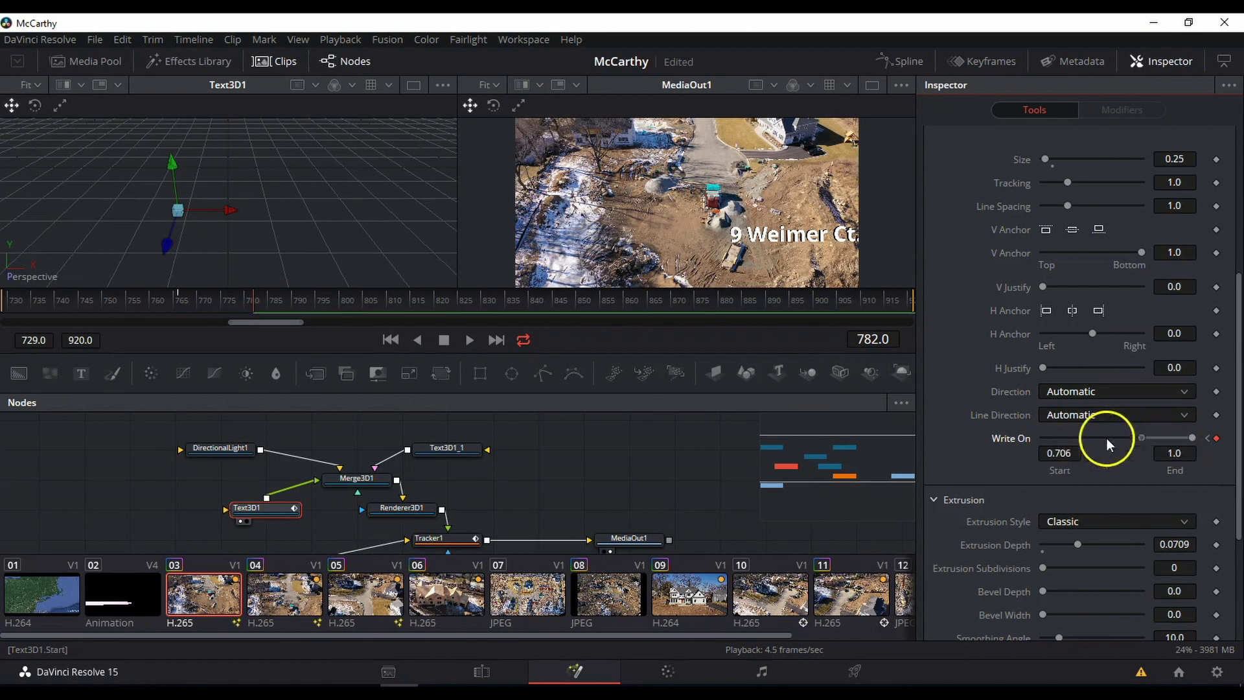
Delete the stray write-on keyframe at frame 766 and return to frame 782
left_click(1208, 438)
left_click(1215, 440)
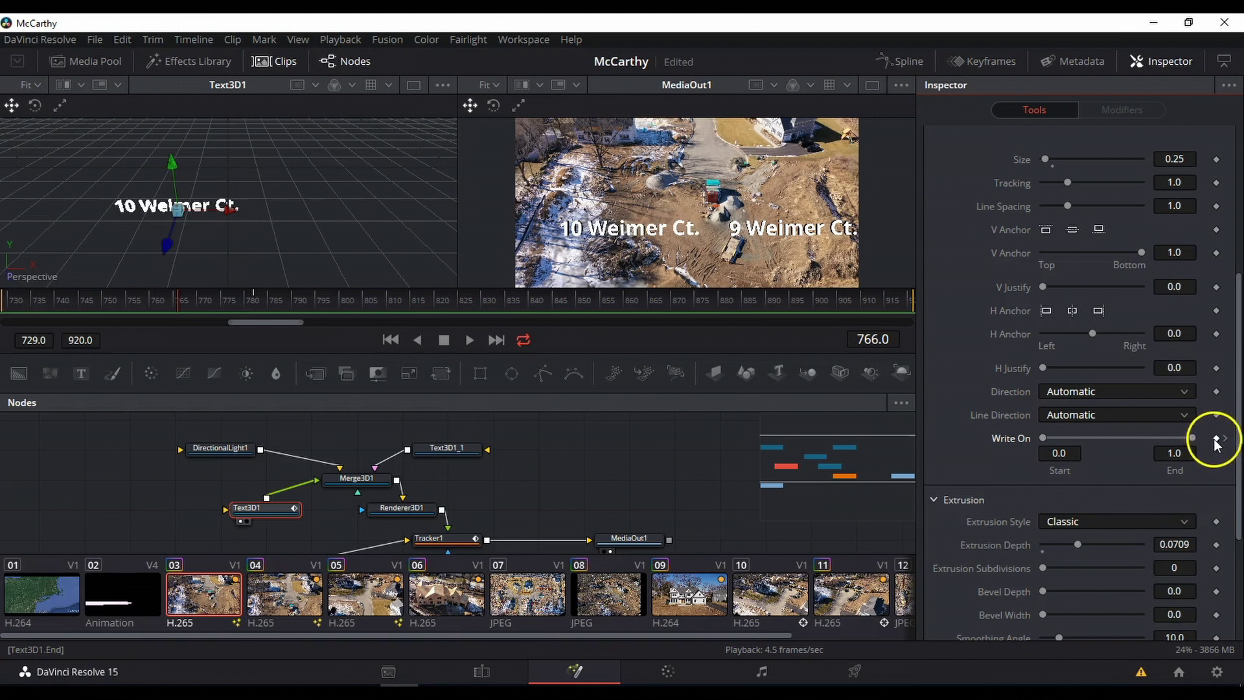
left_click(1223, 438)
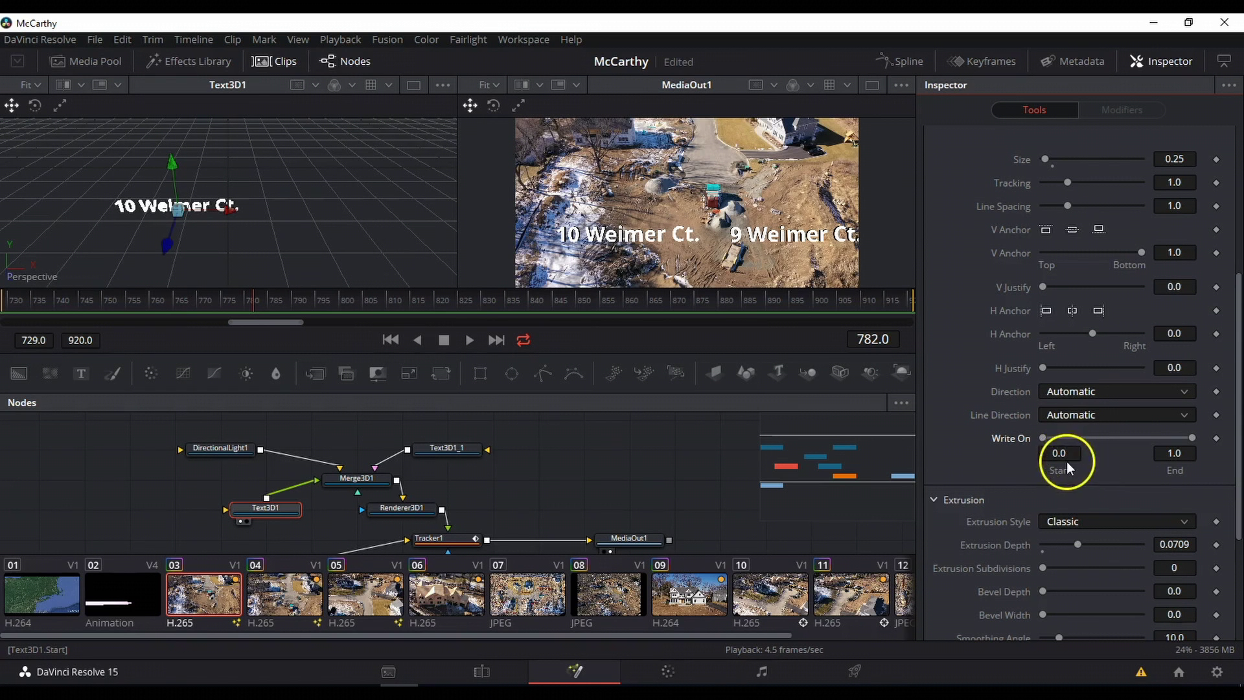
scroll(1133, 419, "up", 5)
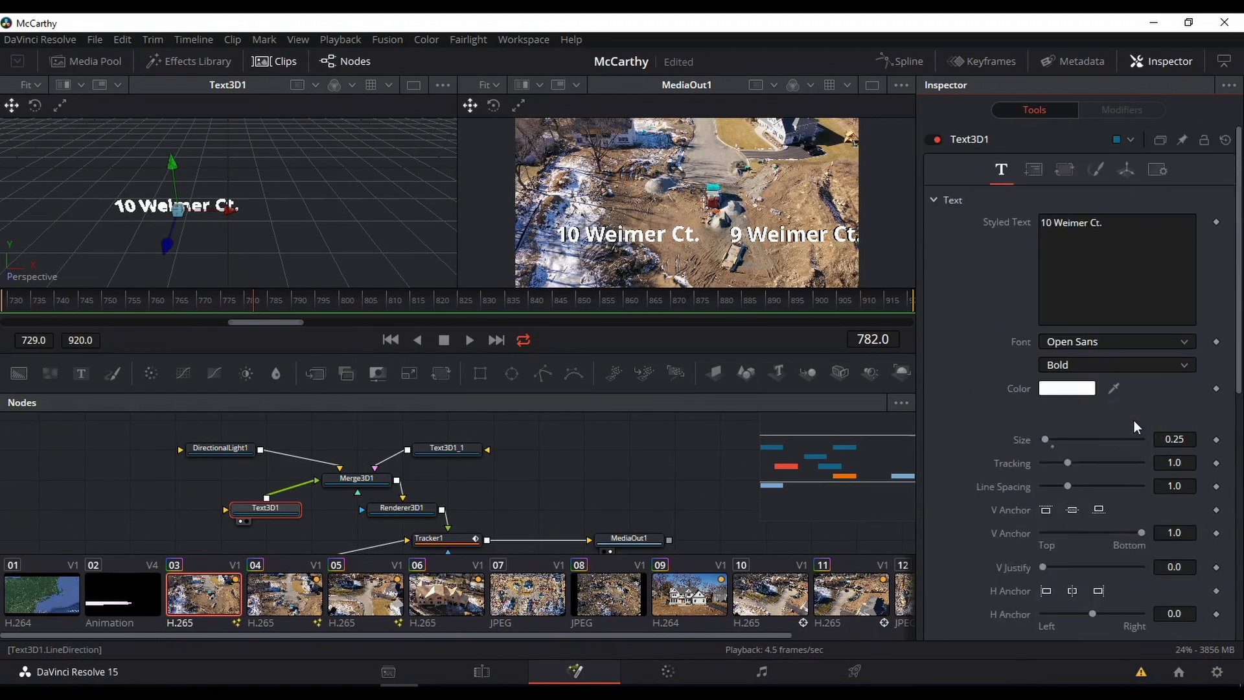
left_click(1179, 373)
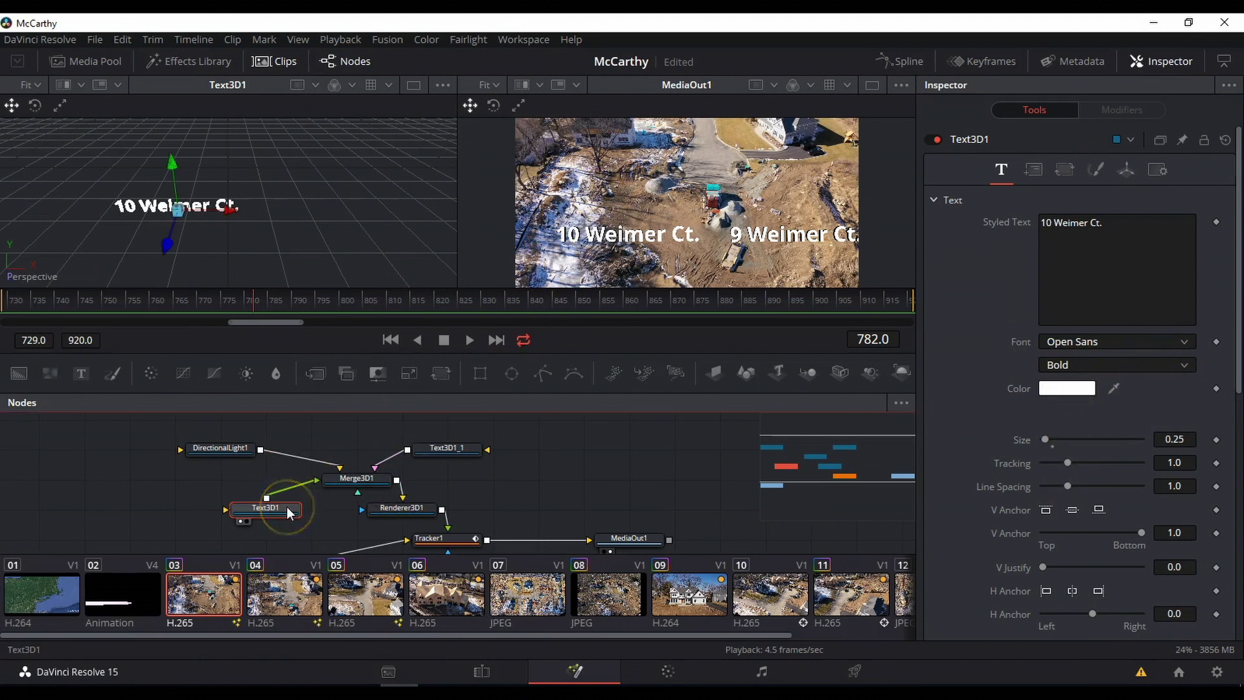
left_click(412, 449)
left_click(449, 451)
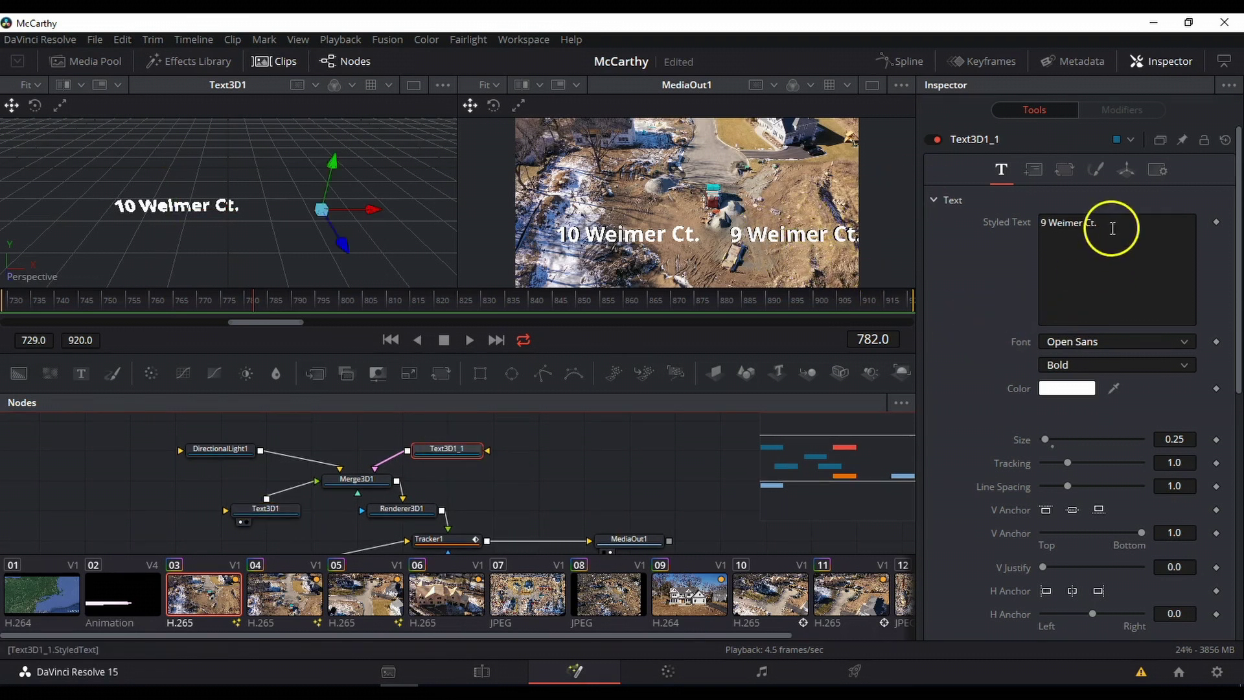
left_click(1097, 169)
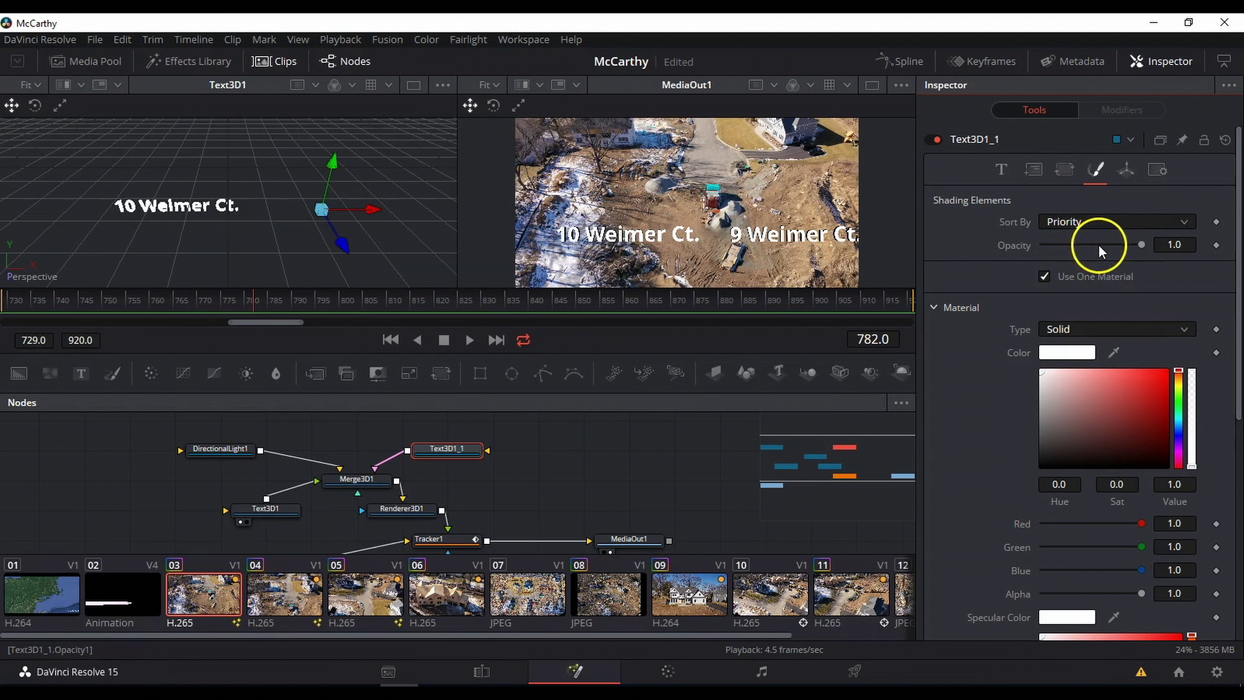
left_click(1216, 245)
left_click(1142, 246)
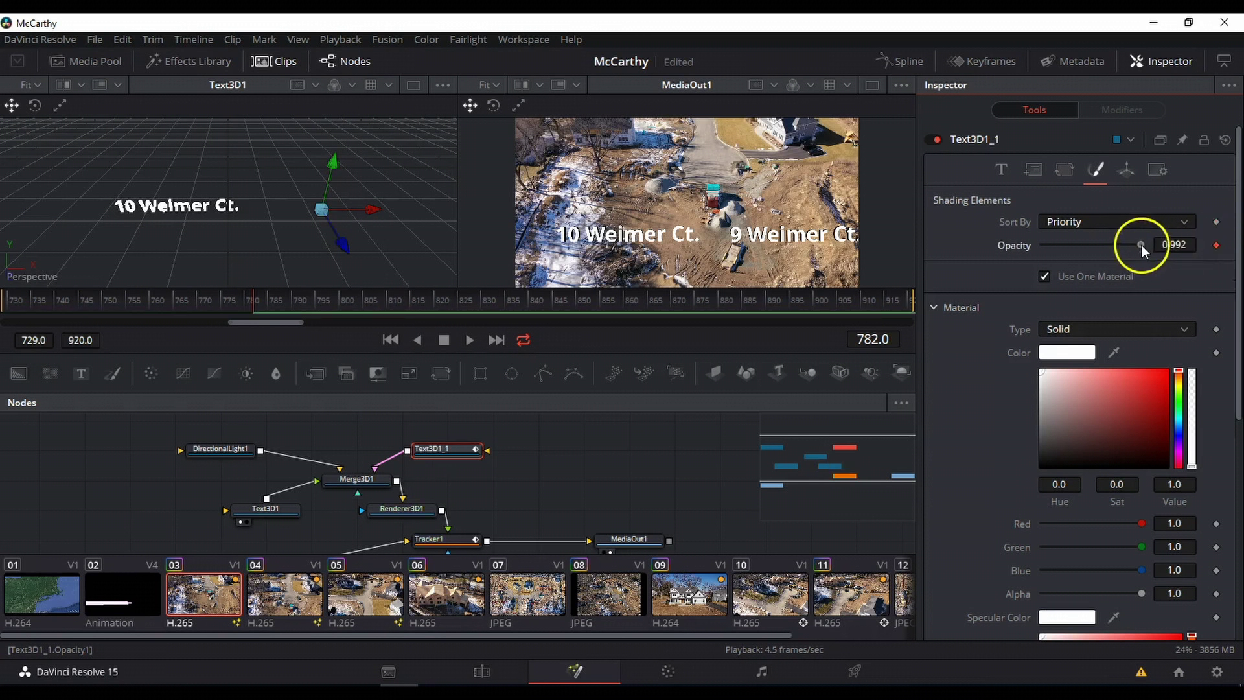
left_click_drag(1141, 245, 1001, 246)
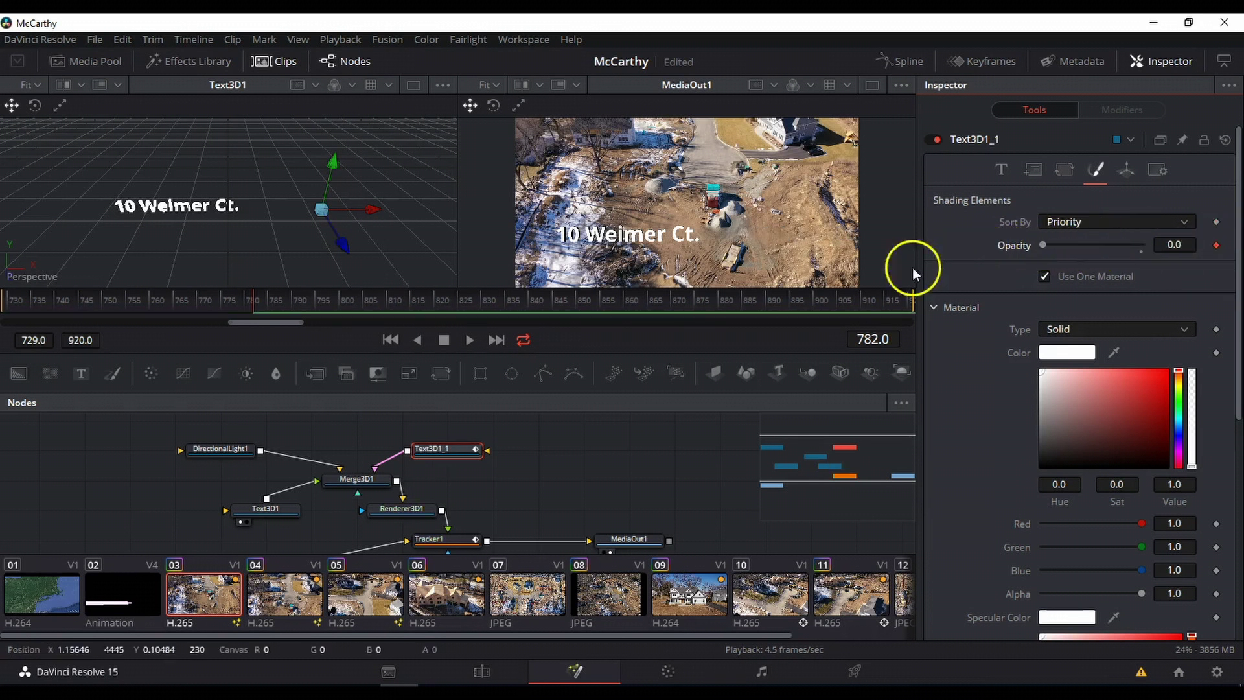
left_click(470, 340)
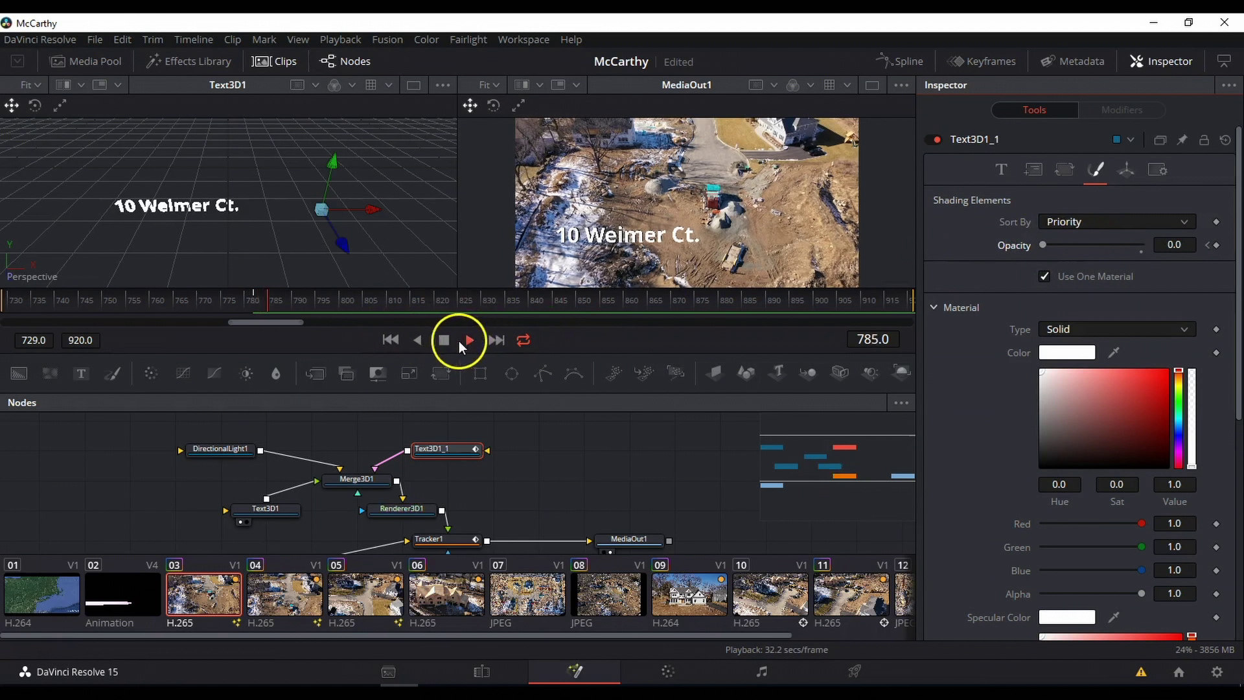
left_click(445, 339)
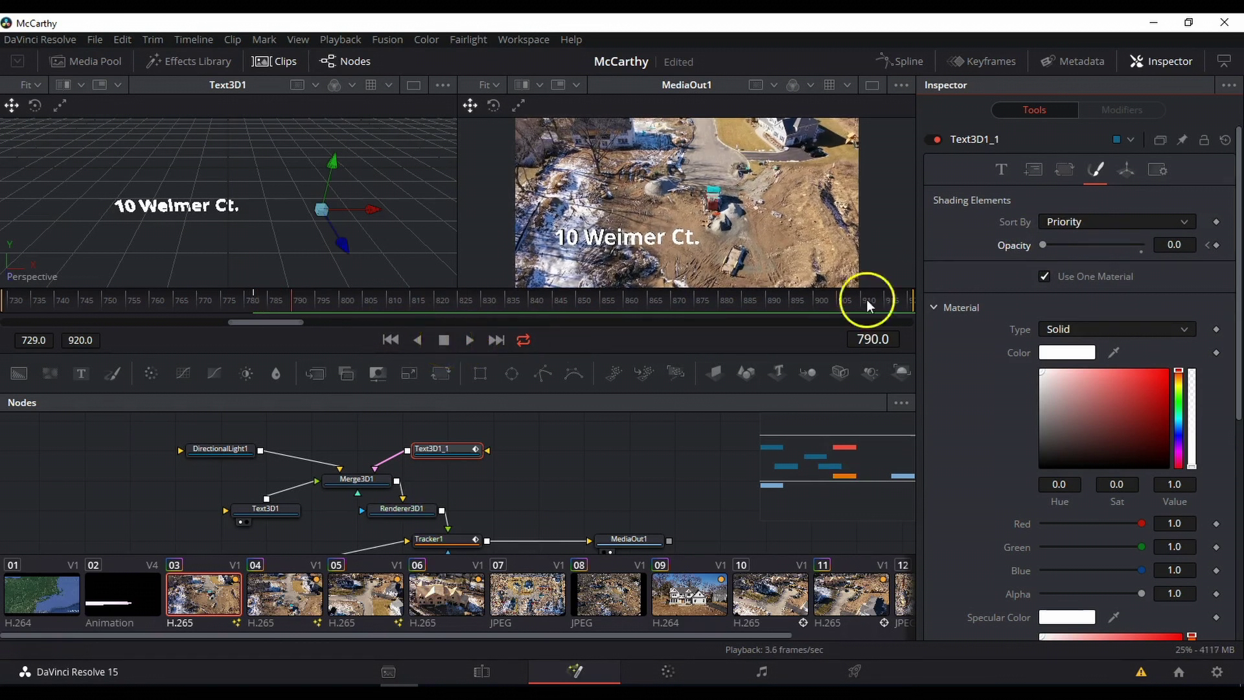
left_click_drag(1045, 246, 1144, 244)
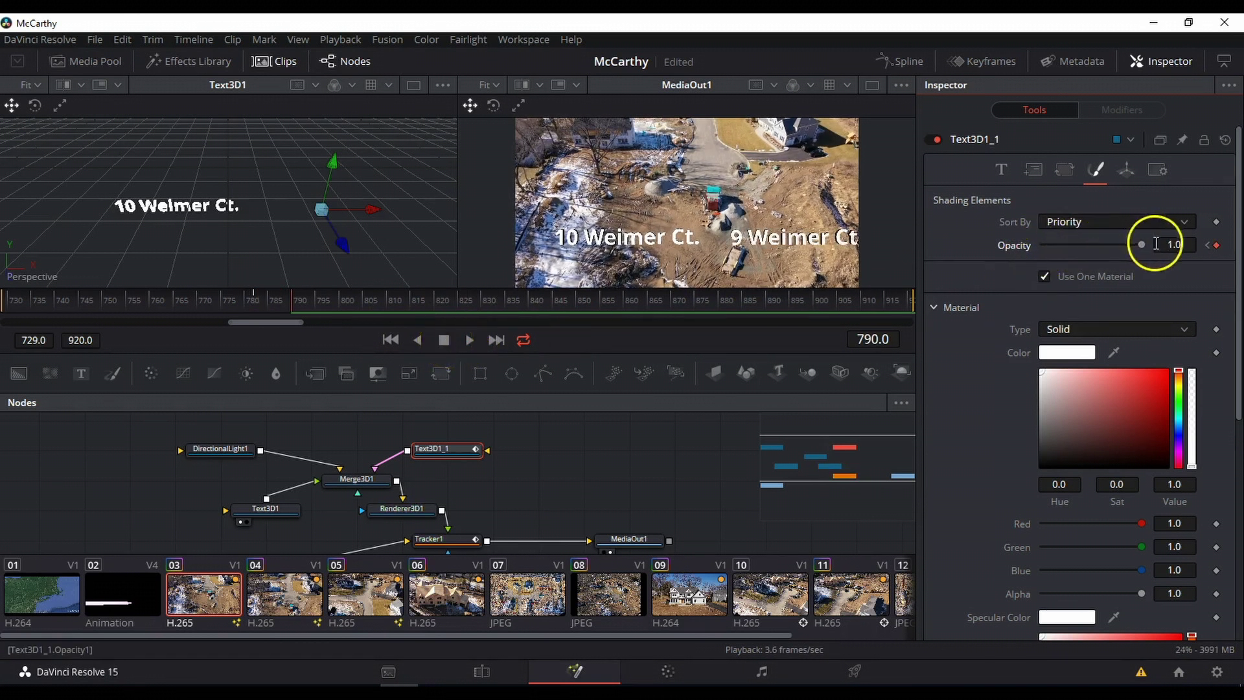
Jump back to the frame 782 opacity keyframe and preview the fade-in
left_click(1206, 245)
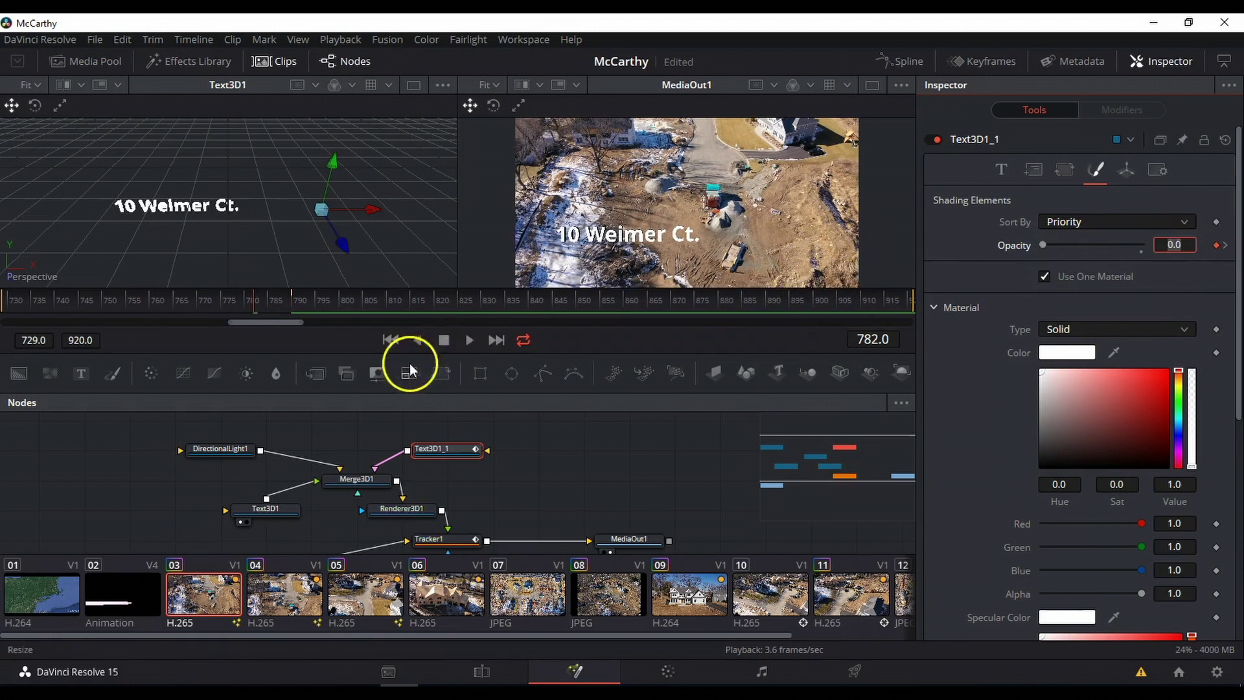
left_click(468, 341)
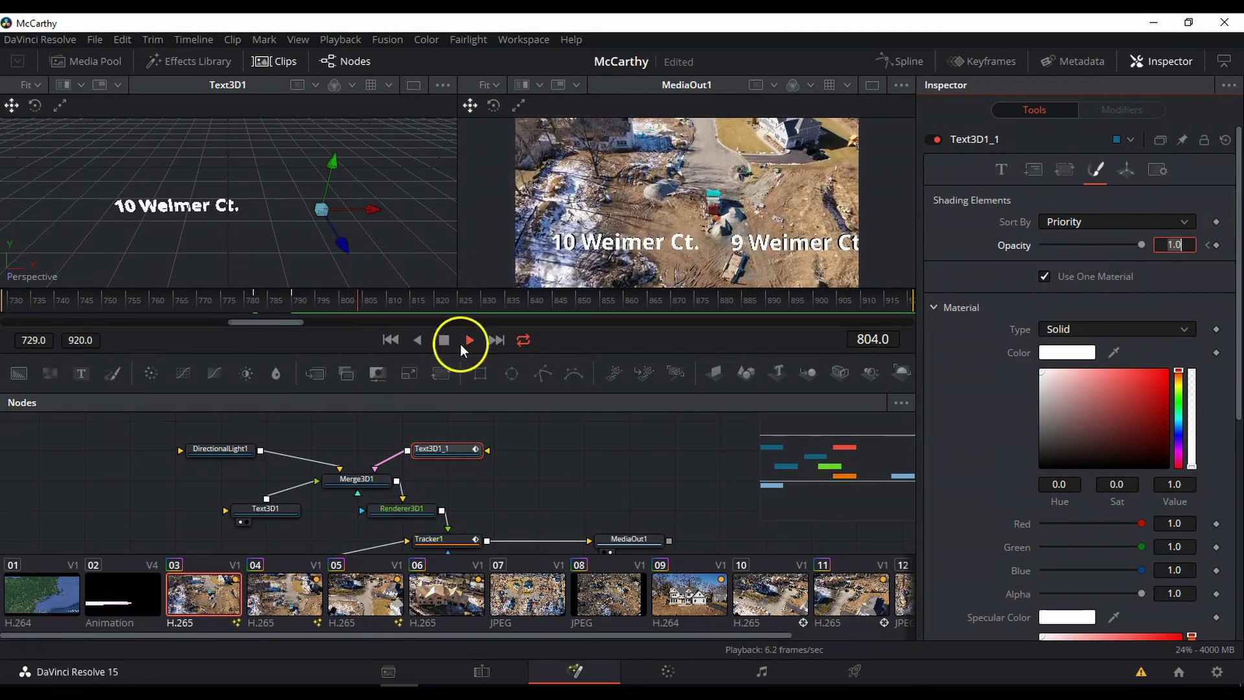
left_click(443, 340)
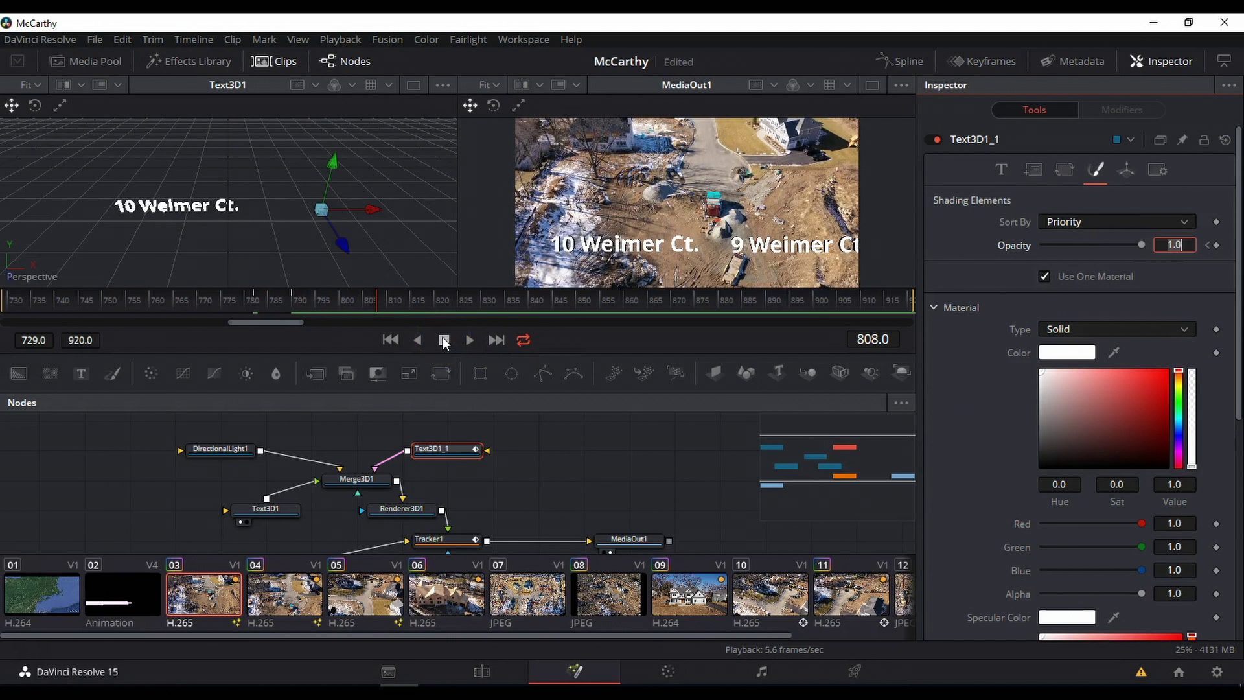
left_click(521, 348)
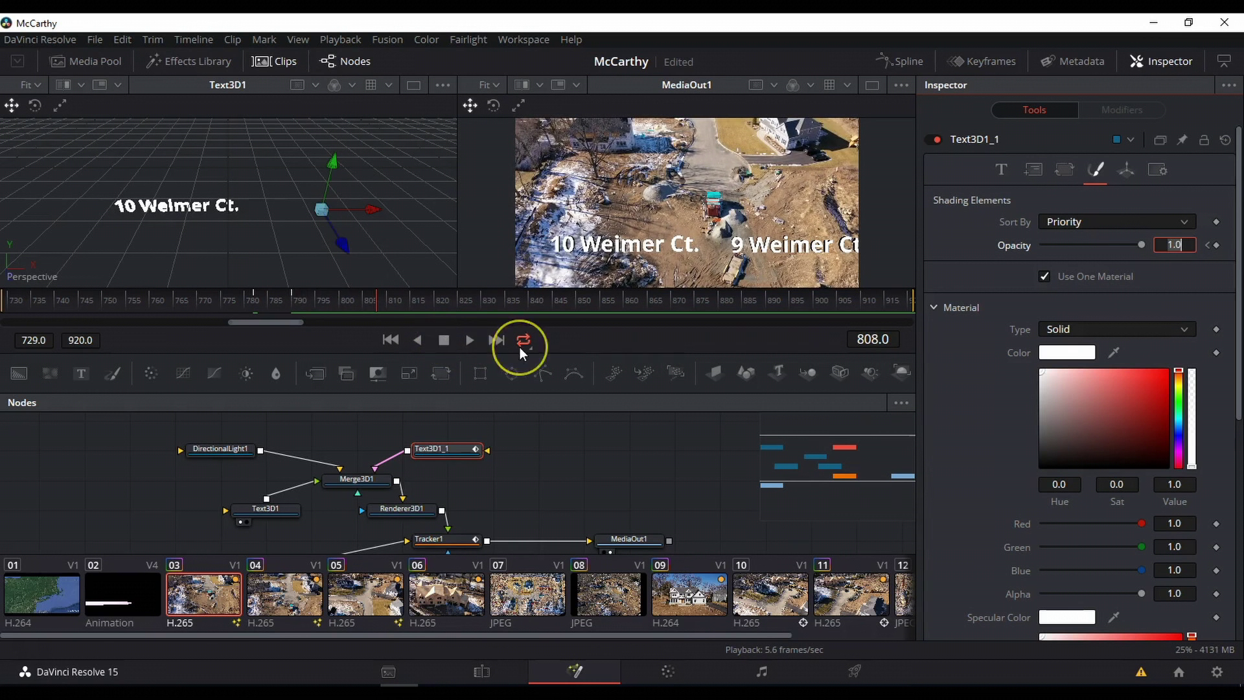